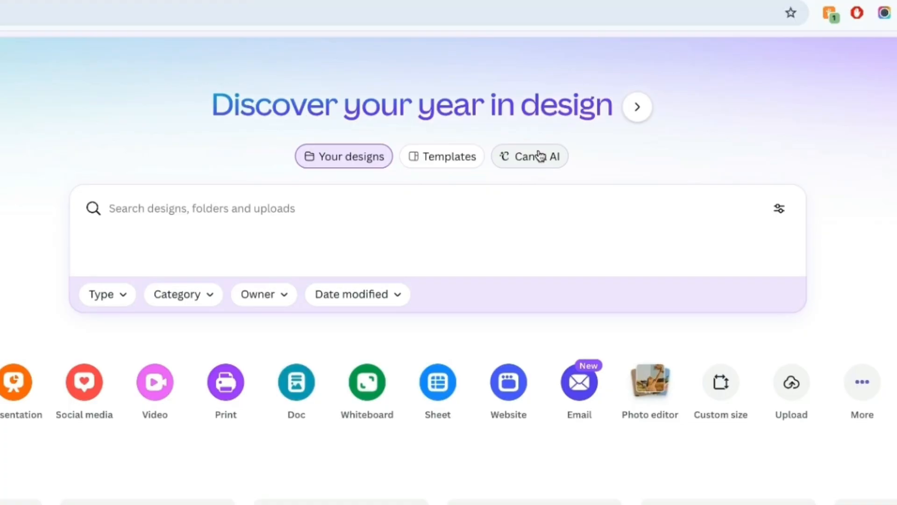
Step: Generate a coded monthly budget tracker for non-essential spending with a $1,000 limit by submitting the copied prompt to Canva AI in Code mode
{"action": "left_click", "coordinate": [462, 131]}
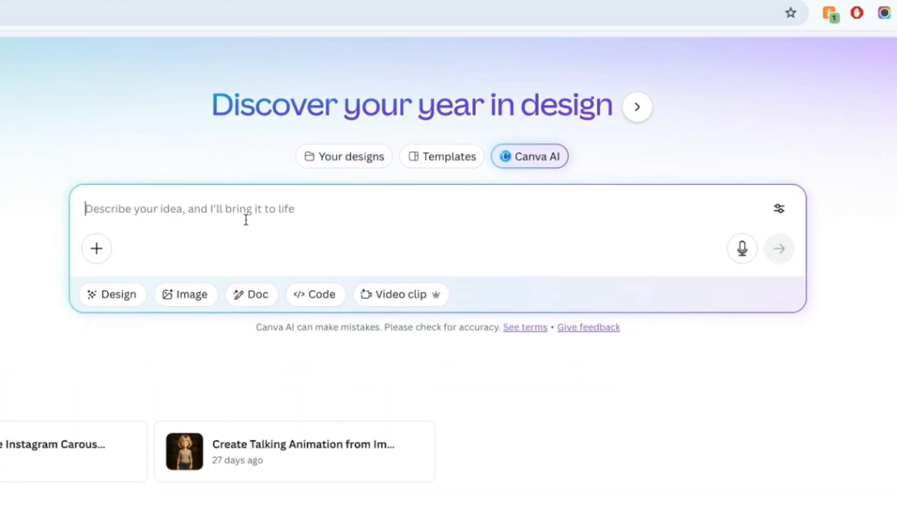
{"action": "left_click", "coordinate": [312, 295]}
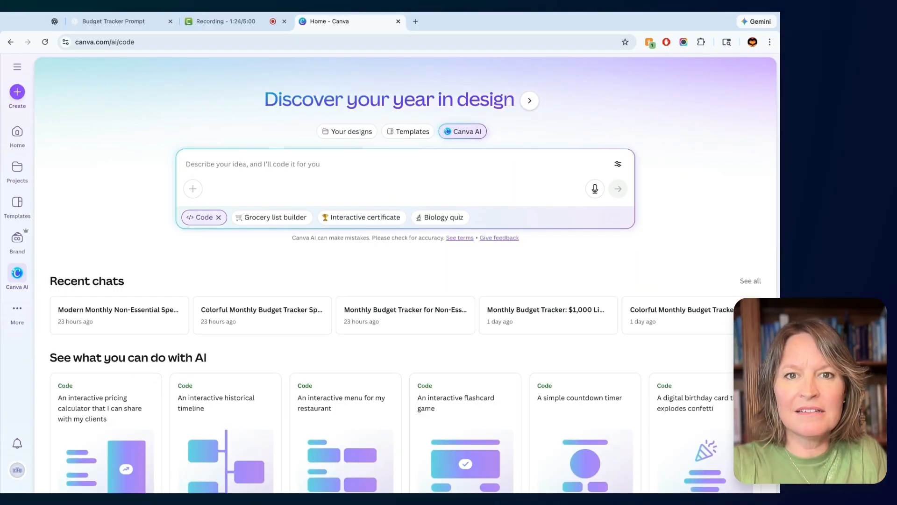
{"action": "key", "text": "super+v"}
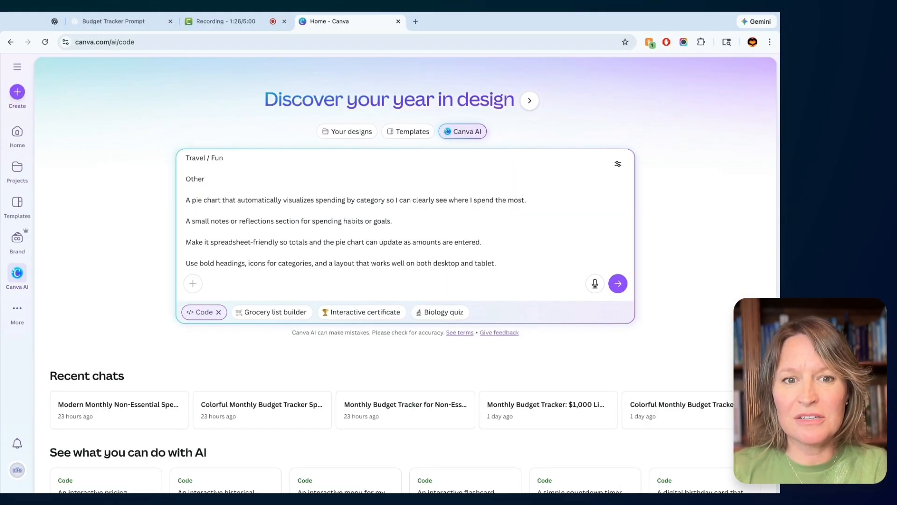
{"action": "scroll", "coordinate": [392, 212], "scroll_direction": "up", "scroll_amount": 10}
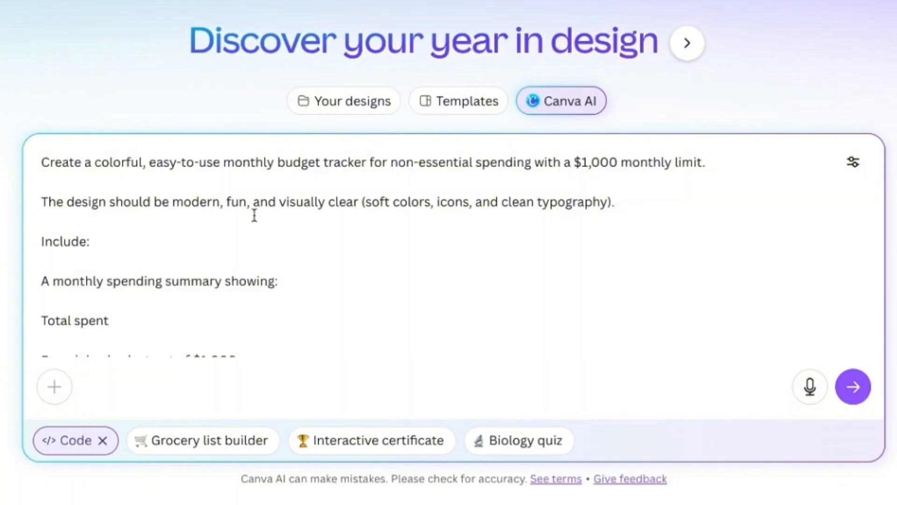
{"action": "scroll", "coordinate": [308, 194], "scroll_direction": "down", "scroll_amount": 2}
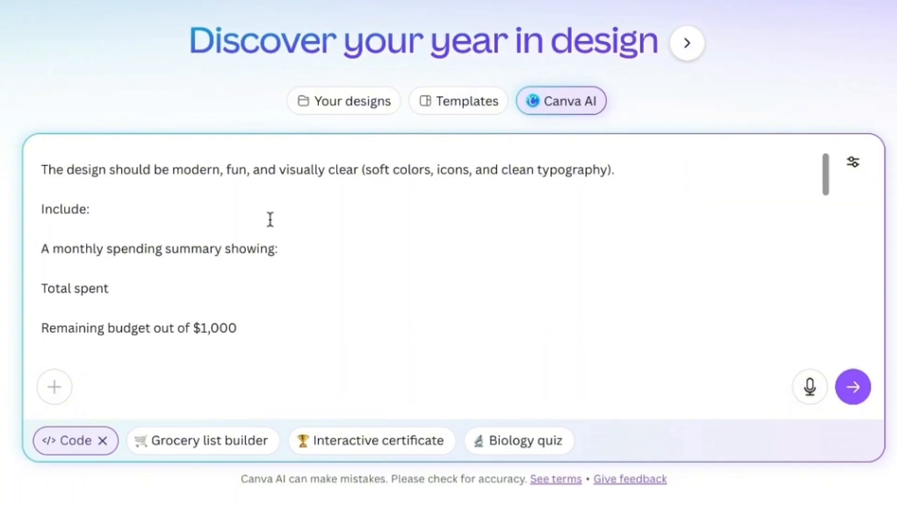
{"action": "scroll", "coordinate": [270, 219], "scroll_direction": "down", "scroll_amount": 3}
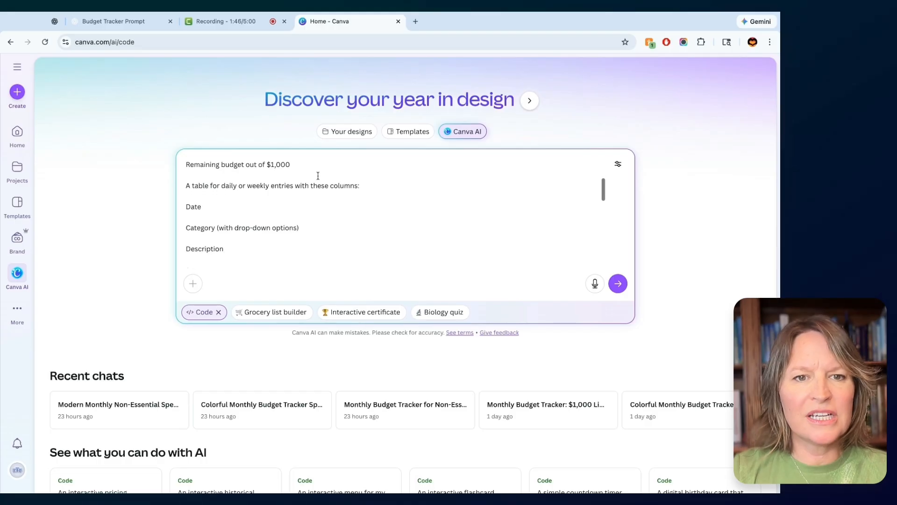
{"action": "scroll", "coordinate": [288, 194], "scroll_direction": "down", "scroll_amount": 1}
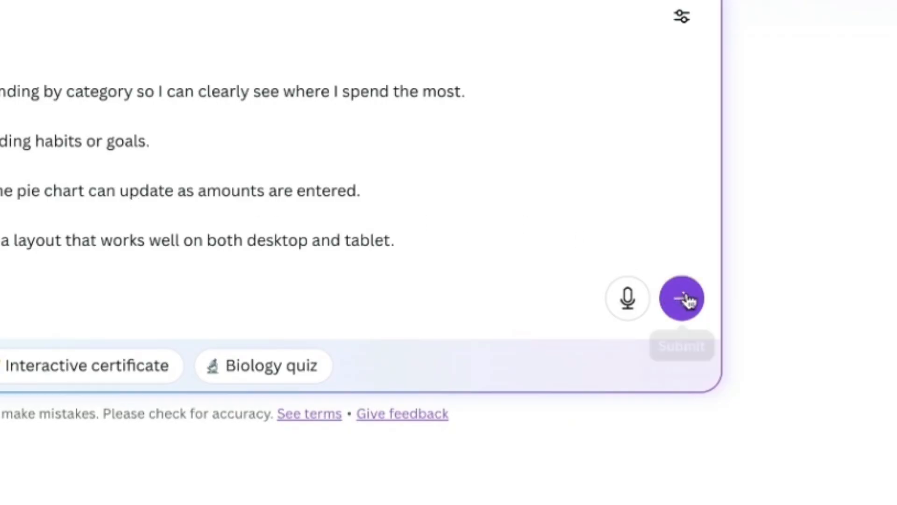
{"action": "left_click", "coordinate": [684, 300]}
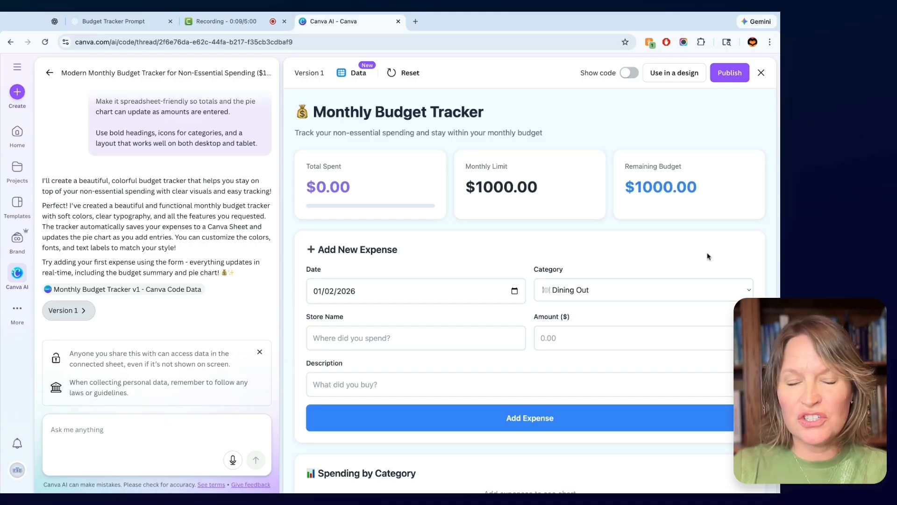
Step: Set the new expense's date to 01/01/2026 and its category to Coffee / Drinks
{"action": "scroll", "coordinate": [709, 256], "scroll_direction": "down", "scroll_amount": 1}
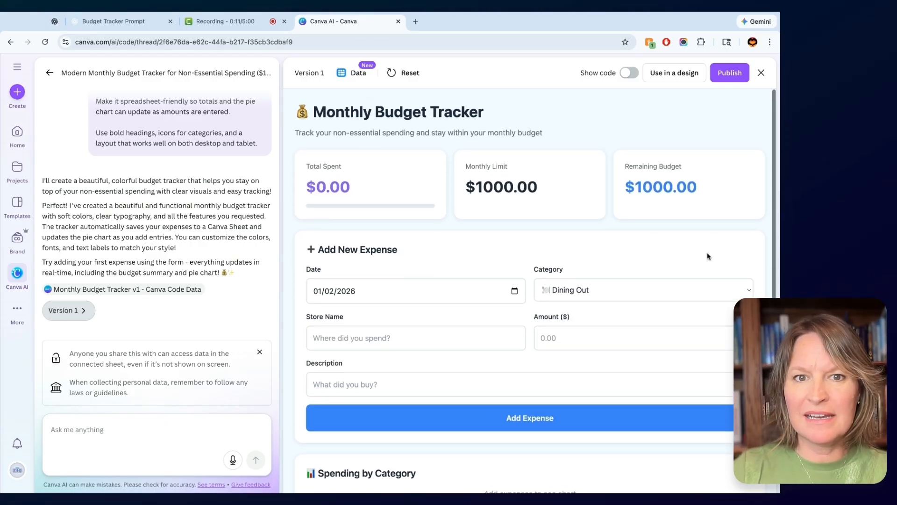
{"action": "scroll", "coordinate": [470, 250], "scroll_direction": "down", "scroll_amount": 1}
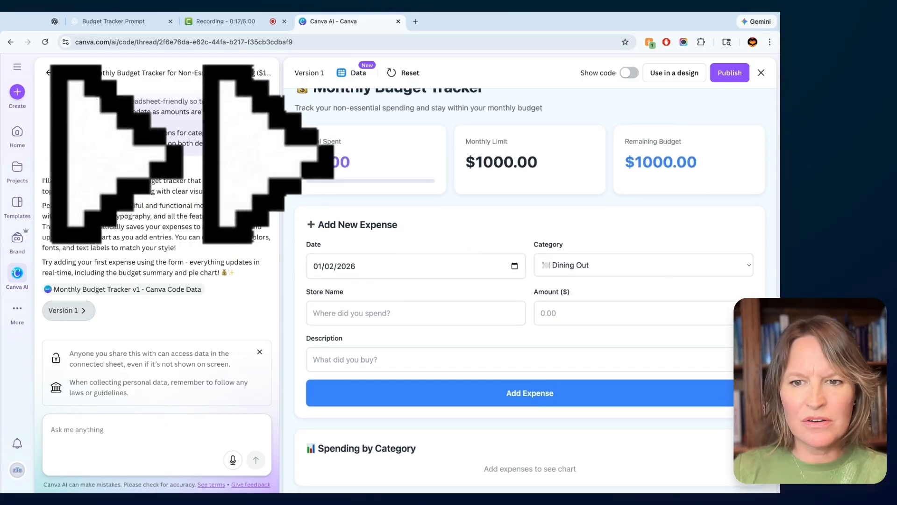
{"action": "scroll", "coordinate": [470, 251], "scroll_direction": "down", "scroll_amount": 1}
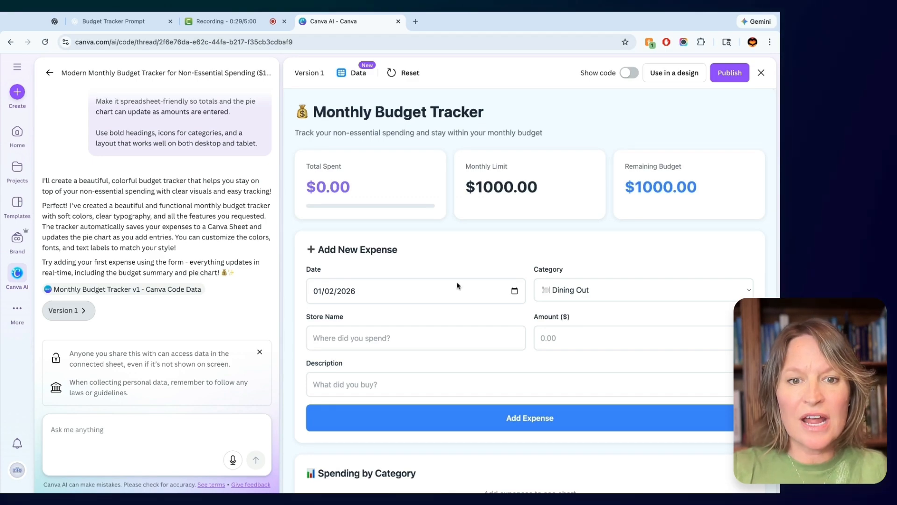
{"action": "left_click", "coordinate": [514, 291]}
{"action": "left_click", "coordinate": [387, 340]}
{"action": "left_click", "coordinate": [644, 289]}
{"action": "left_click", "coordinate": [578, 301]}
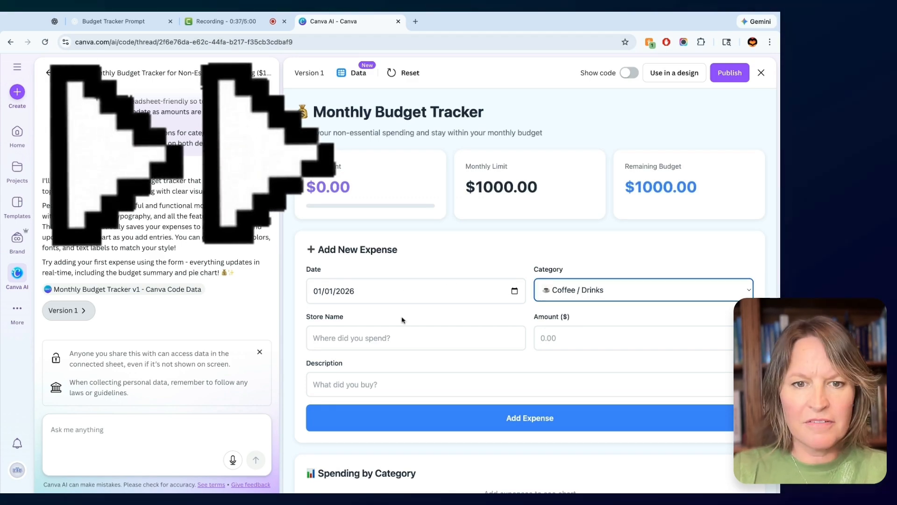
Step: Fill in store Starbucks, amount 6.00 and description latte, add the expense, and check the chart, expense history and spending summary
{"action": "left_click", "coordinate": [402, 337]}
{"action": "type", "text": "Starbucks"}
{"action": "left_click", "coordinate": [565, 340]}
{"action": "type", "text": "6.00"}
{"action": "left_click", "coordinate": [419, 384]}
{"action": "type", "text": "latte"}
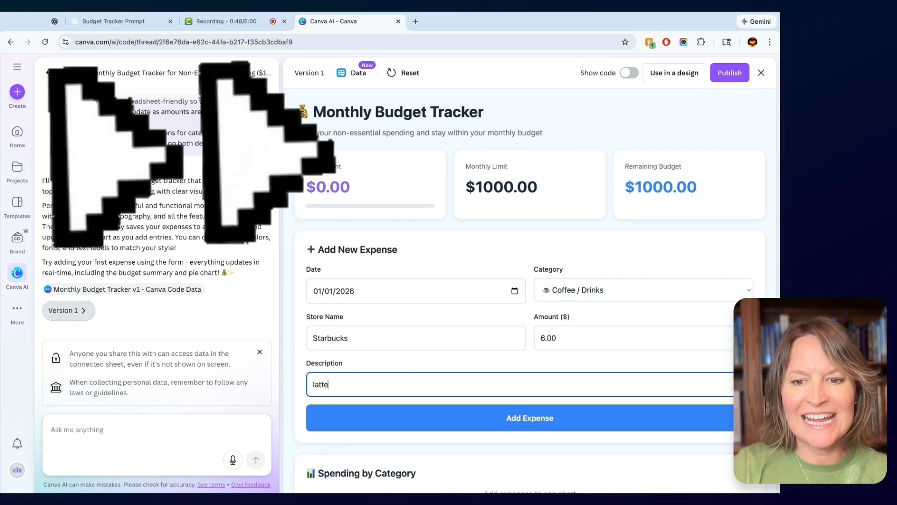
{"action": "scroll", "coordinate": [530, 289], "scroll_direction": "down", "scroll_amount": 2}
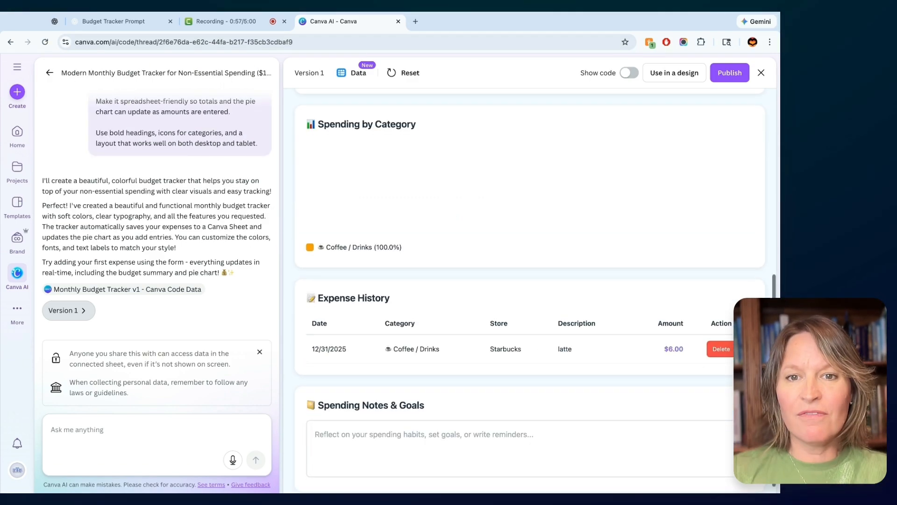
{"action": "scroll", "coordinate": [623, 319], "scroll_direction": "down", "scroll_amount": 1}
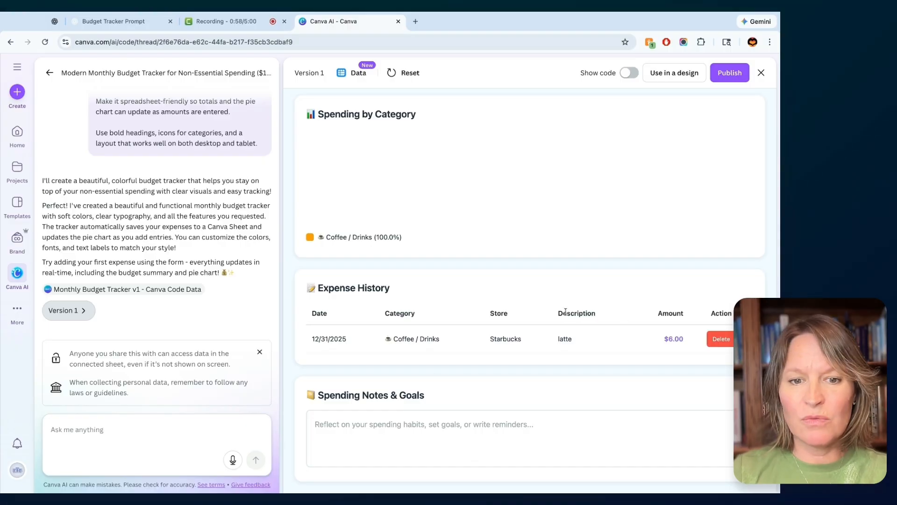
{"action": "scroll", "coordinate": [565, 312], "scroll_direction": "up", "scroll_amount": 8}
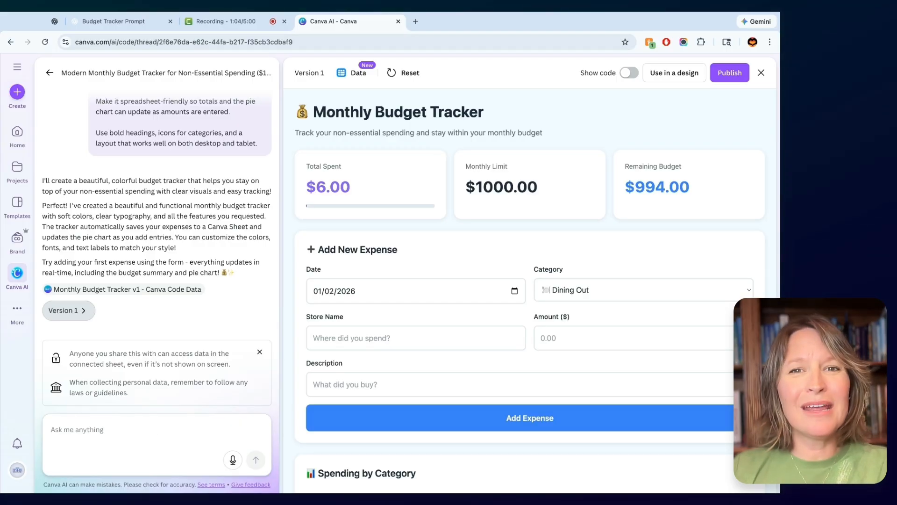
Step: Send Canva AI the request "Make the colors solid and editable. Also make sure the text is editable."
{"action": "left_click", "coordinate": [118, 425]}
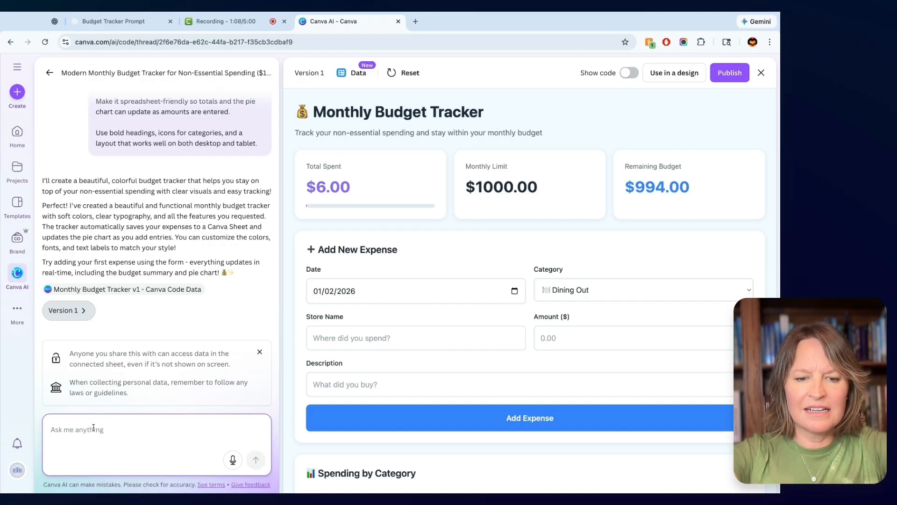
{"action": "type", "text": "Make the colors solid"}
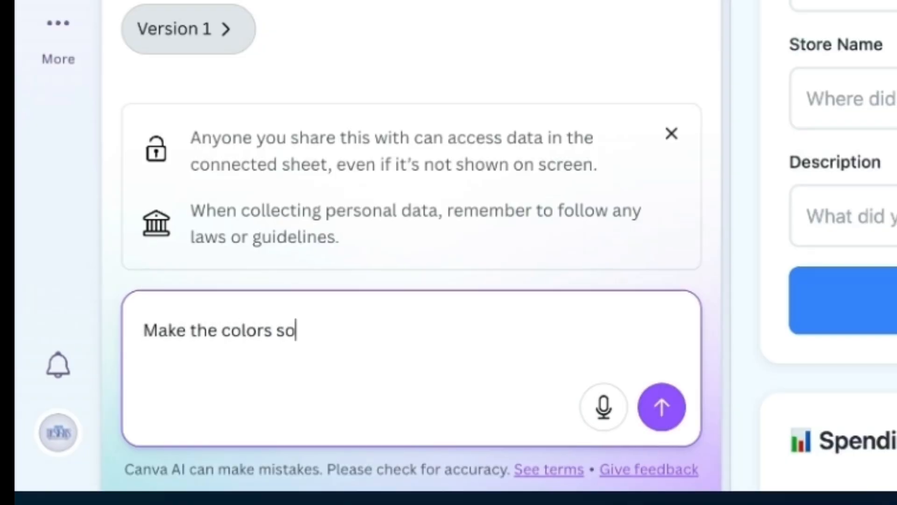
{"action": "type", "text": " and editable"}
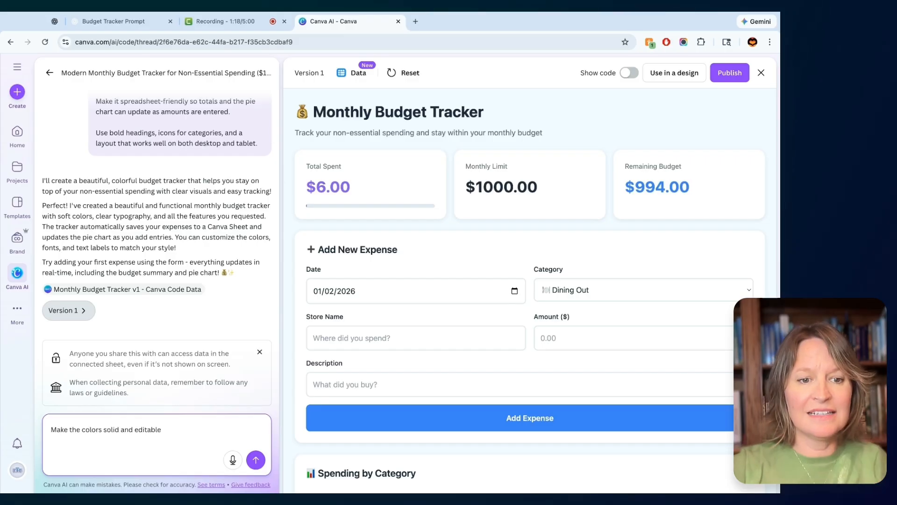
{"action": "type", "text": ". Also make sure the text is editable."}
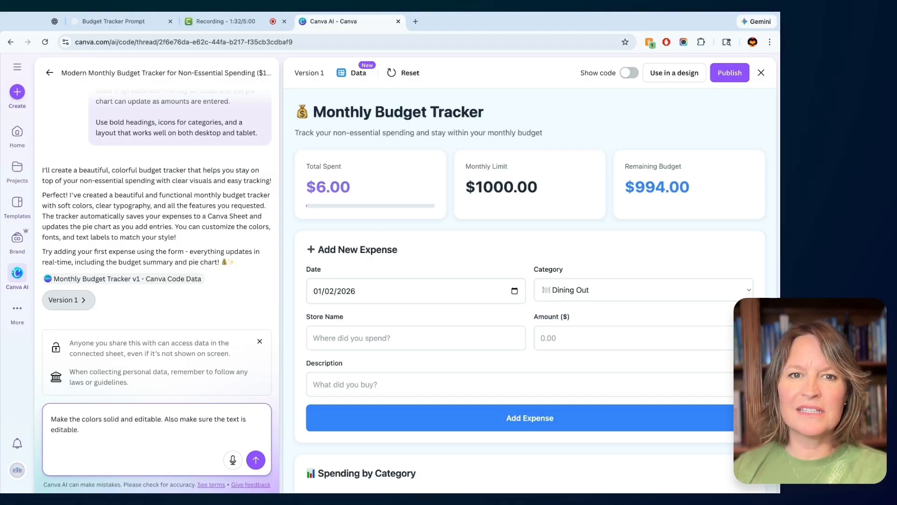
{"action": "left_click", "coordinate": [256, 459]}
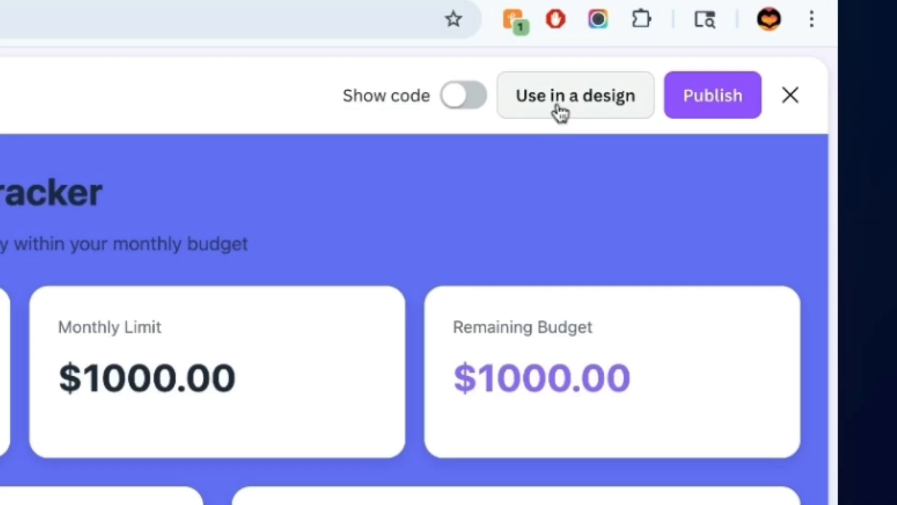
Step: Use the revised tracker in a website design, select it on the page and look over its sections
{"action": "left_click", "coordinate": [560, 113]}
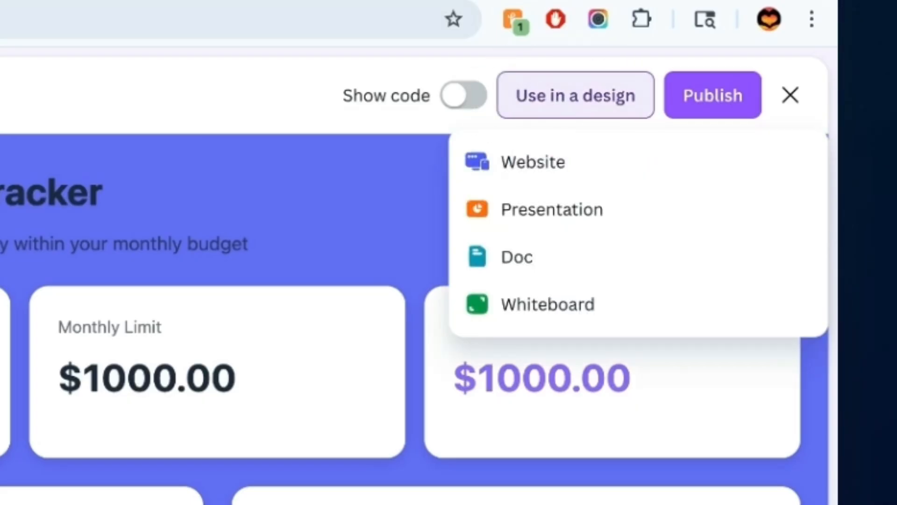
{"action": "left_click", "coordinate": [544, 172]}
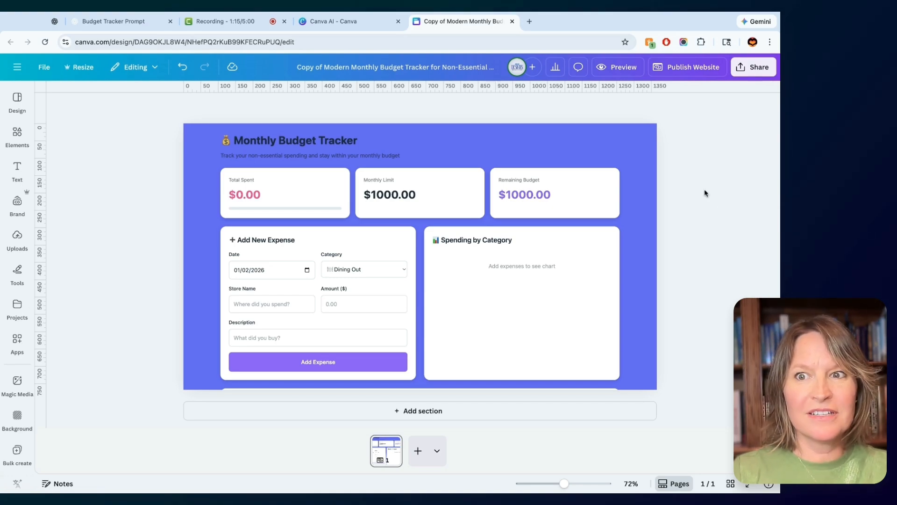
{"action": "left_click", "coordinate": [229, 128]}
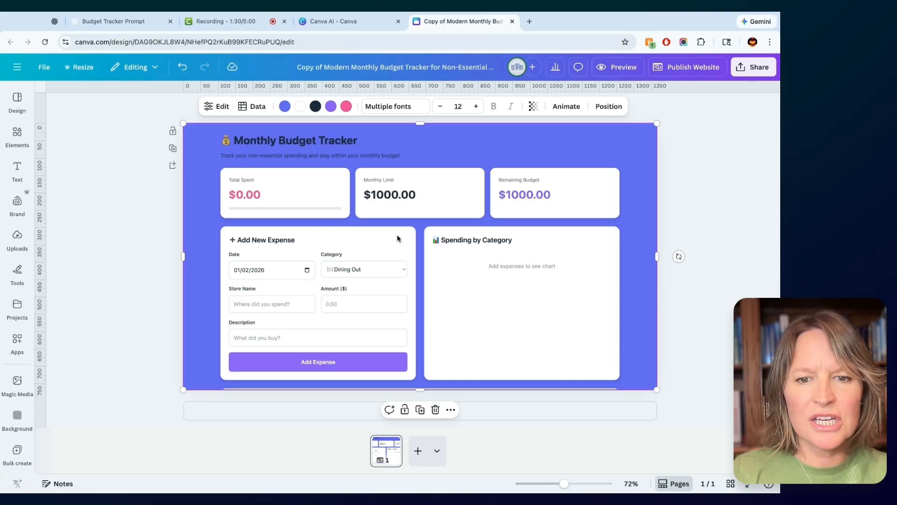
{"action": "scroll", "coordinate": [398, 239], "scroll_direction": "down", "scroll_amount": 4}
{"action": "scroll", "coordinate": [398, 239], "scroll_direction": "up", "scroll_amount": 4}
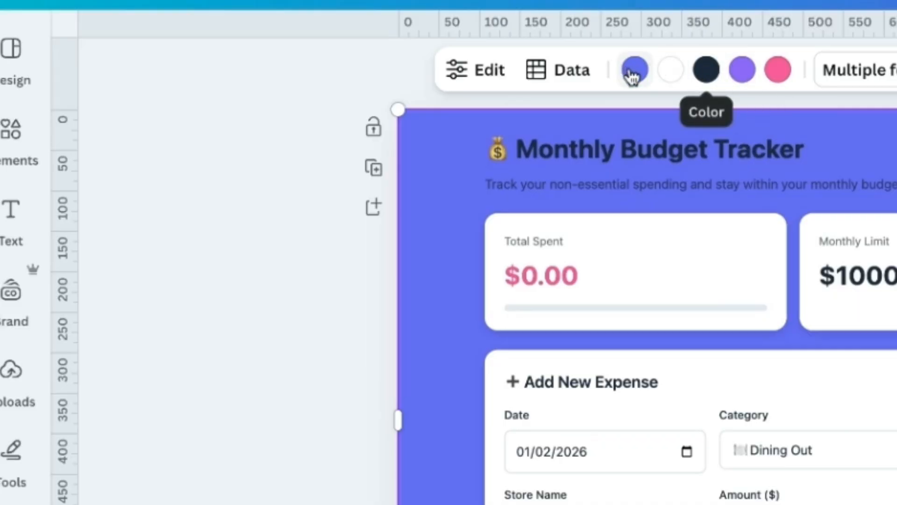
Step: Recolor the tracker's background dark teal and its purple accents medium blue using the Bold but Calm brand palette
{"action": "left_click", "coordinate": [632, 73]}
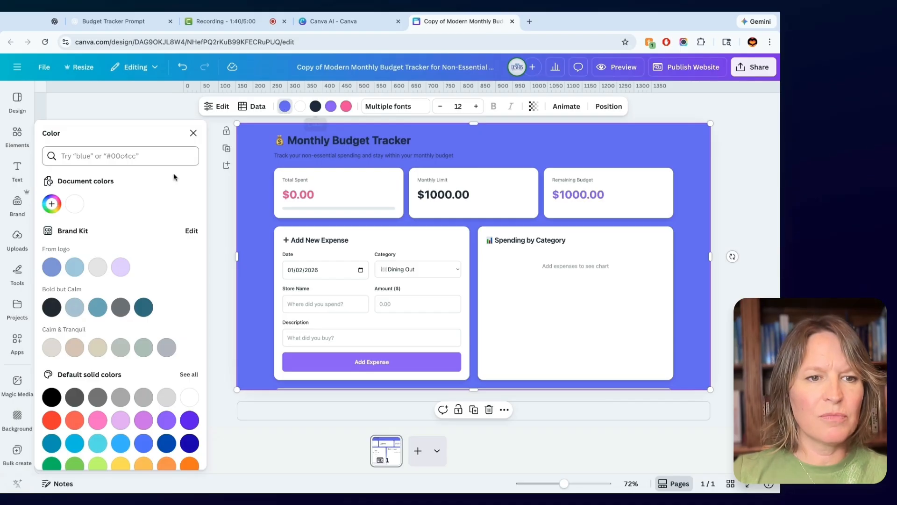
{"action": "left_click", "coordinate": [143, 308]}
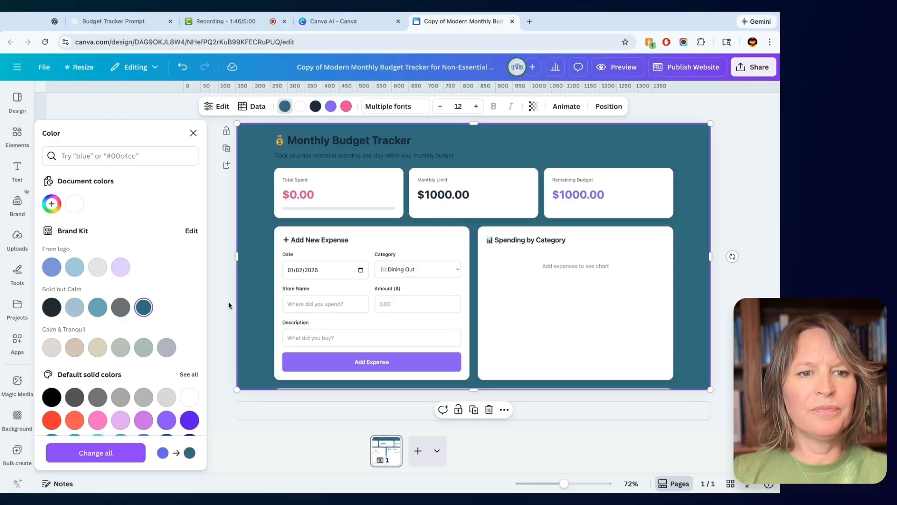
{"action": "left_click", "coordinate": [331, 107]}
{"action": "left_click", "coordinate": [97, 307]}
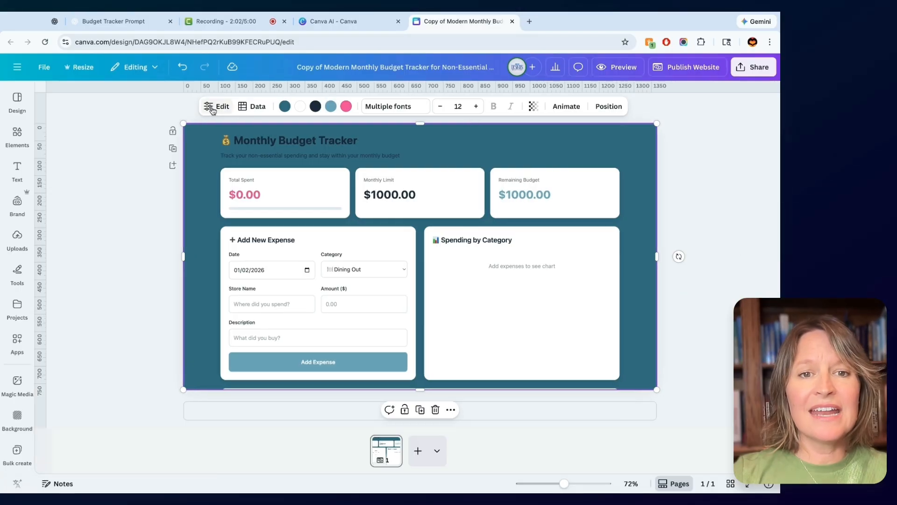
Step: Replace the tracker's title with the owner's first name in possessive form followed by "Non-Essential Expenses 2026"
{"action": "left_click", "coordinate": [211, 107]}
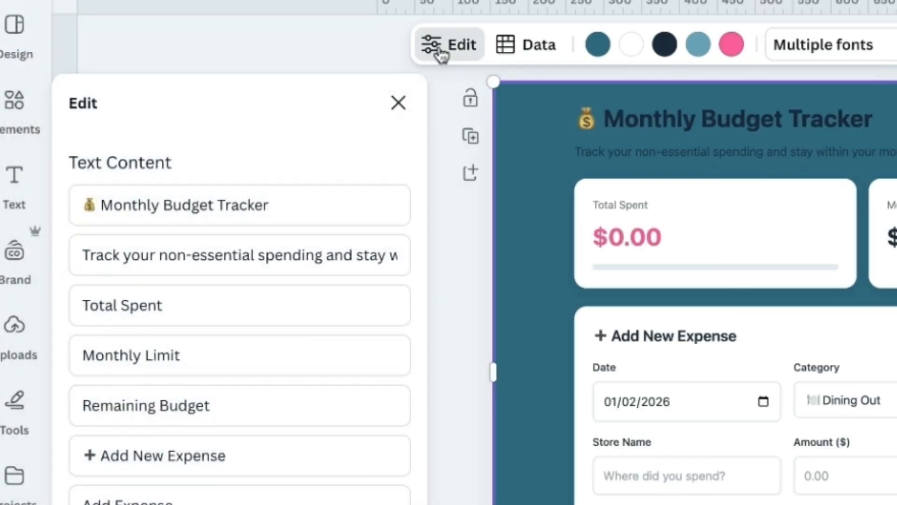
{"action": "triple_click", "coordinate": [276, 204]}
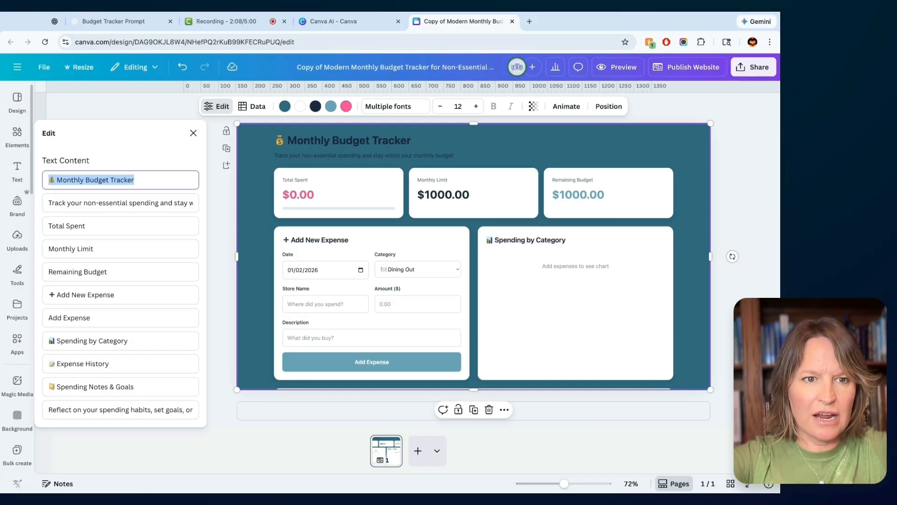
{"action": "type", "text": "Sara's "}
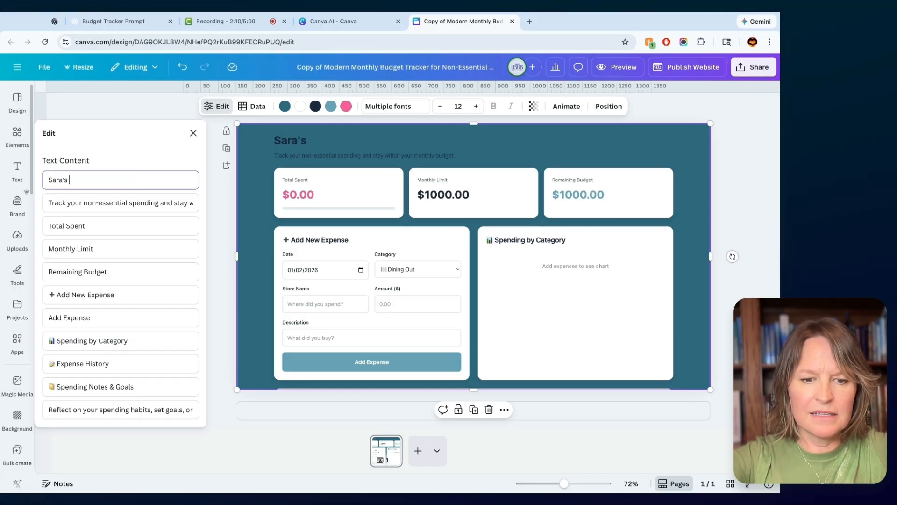
{"action": "type", "text": "Non-Essential Expenses 2026"}
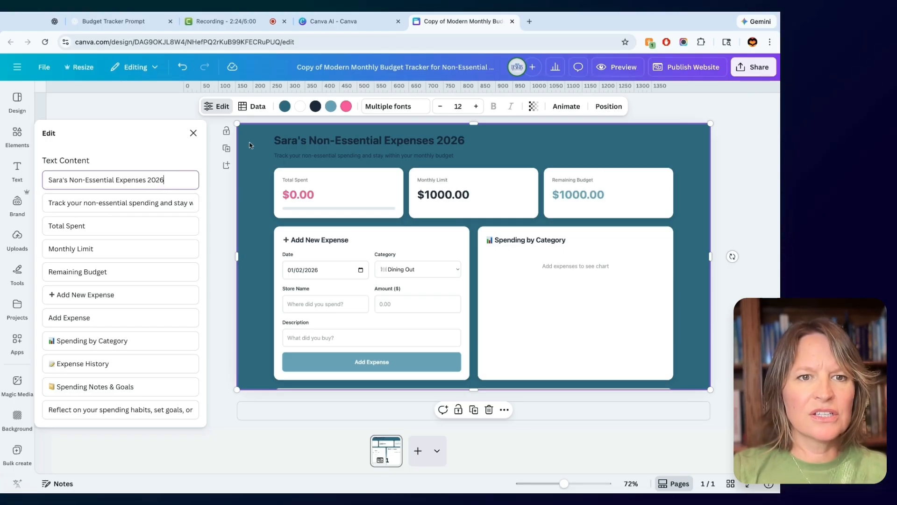
{"action": "left_click", "coordinate": [193, 133]}
Step: Change the tracker's dark teal background to a lighter custom blue
{"action": "left_click", "coordinate": [285, 106]}
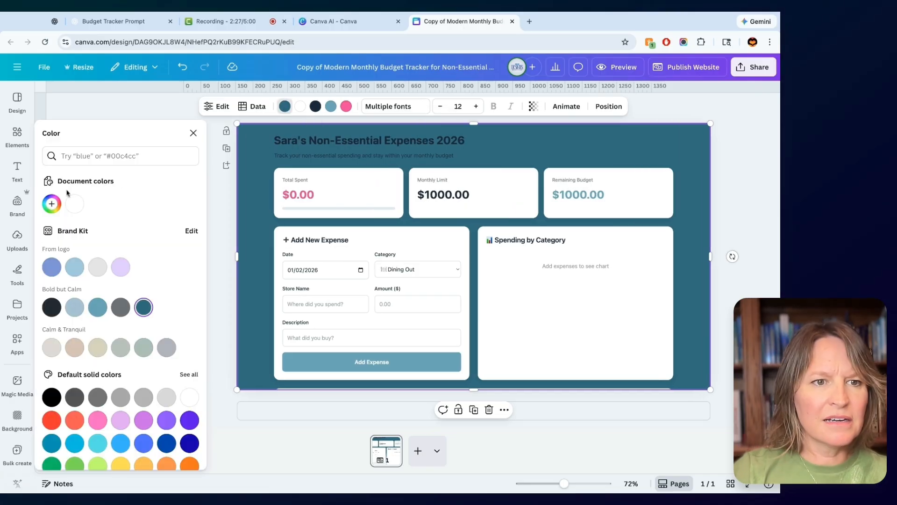
{"action": "left_click", "coordinate": [52, 203]}
{"action": "left_click_drag", "start_coordinate": [130, 253], "coordinate": [112, 240]}
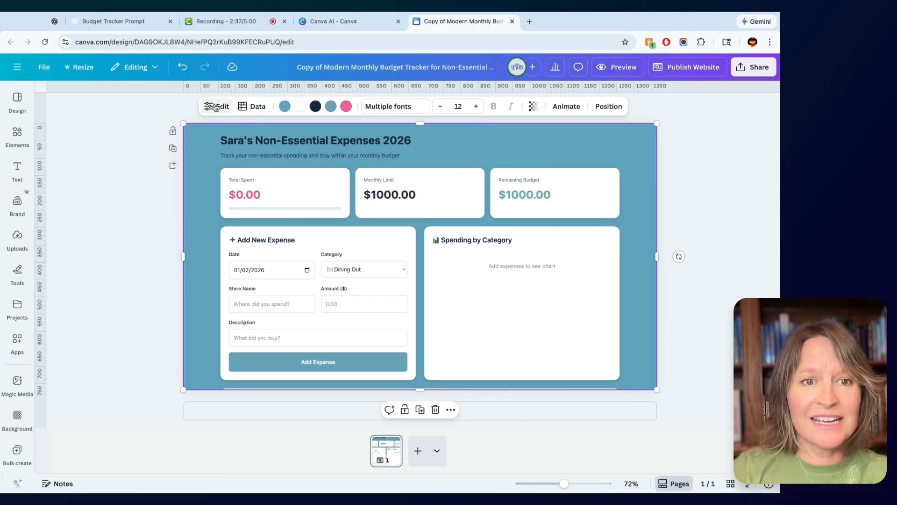
Step: Change the tracker's "Add New Expense" heading to "+ Oops I bought it again..."
{"action": "left_click", "coordinate": [216, 106]}
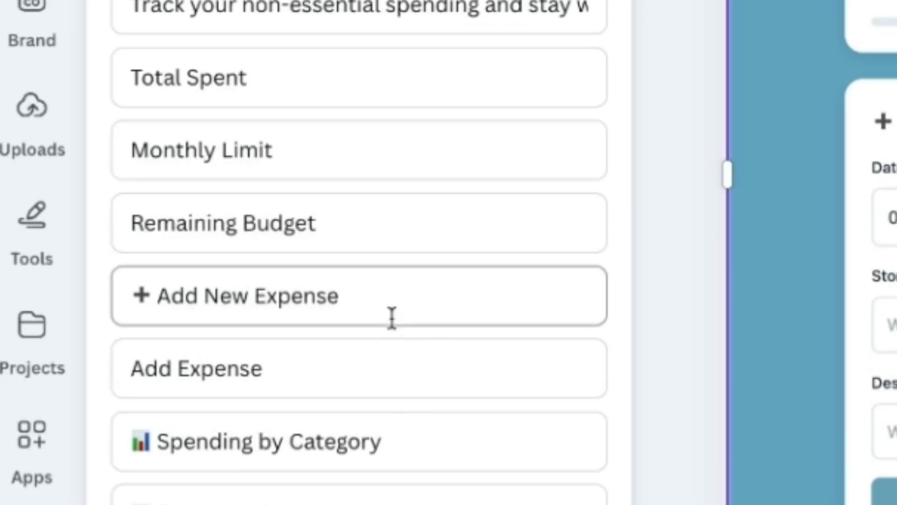
{"action": "triple_click", "coordinate": [390, 300]}
{"action": "type", "text": "+ Oops I bought it again..."}
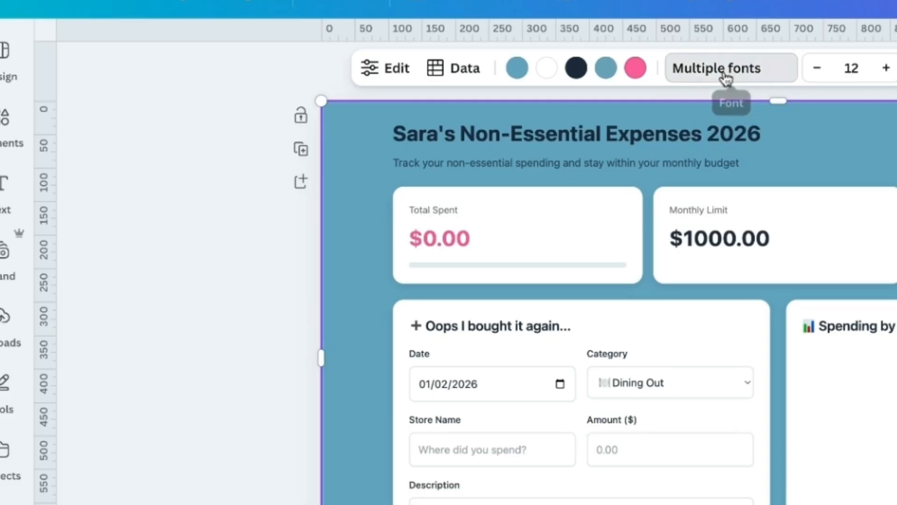
Step: Set all of the tracker's text to the Baloo Thambi font
{"action": "left_click", "coordinate": [393, 108]}
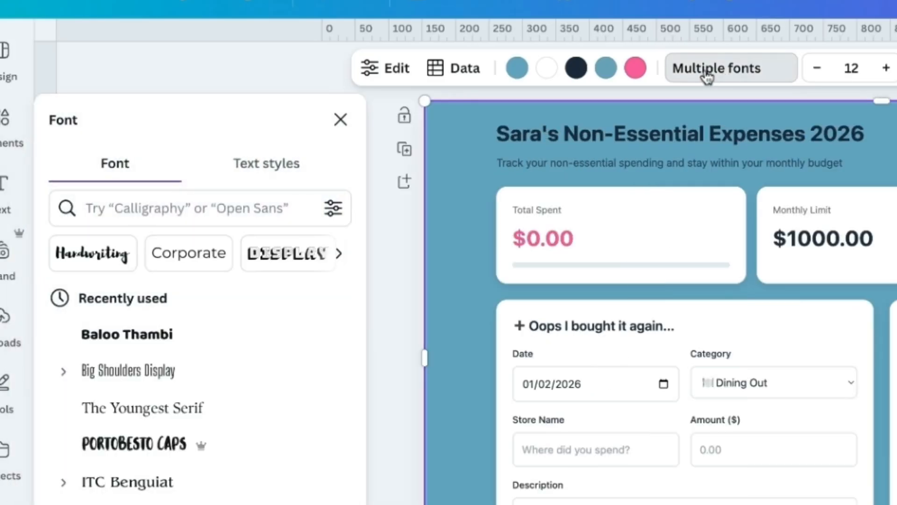
{"action": "left_click", "coordinate": [135, 337]}
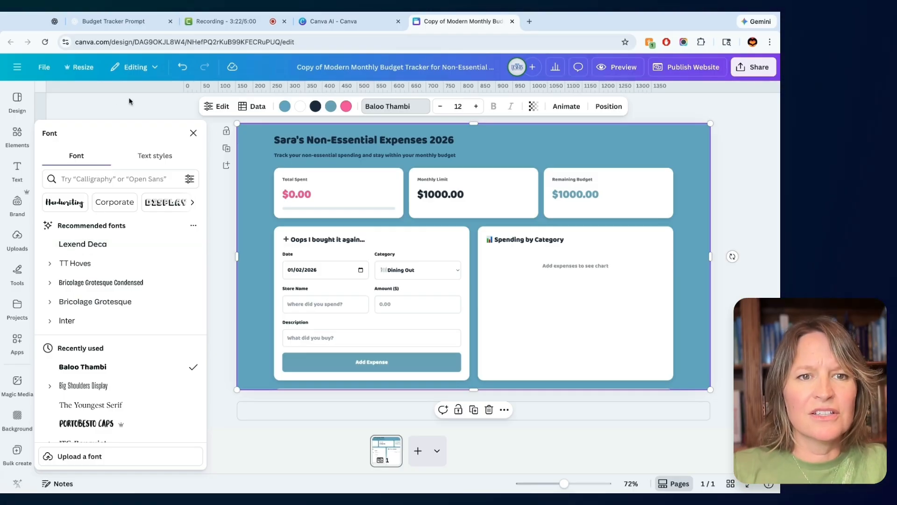
{"action": "left_click", "coordinate": [190, 136]}
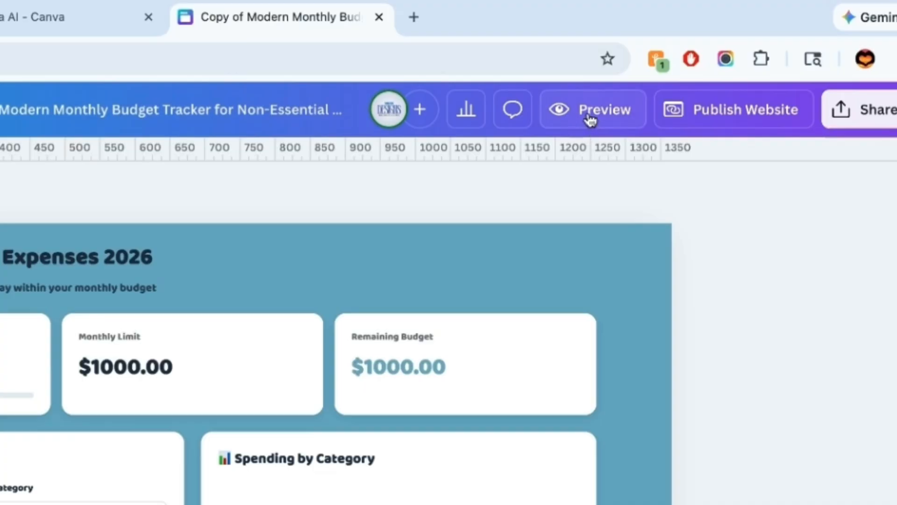
Step: Preview the website, look over the whole page in desktop view and switch to the mobile view
{"action": "left_click", "coordinate": [616, 66]}
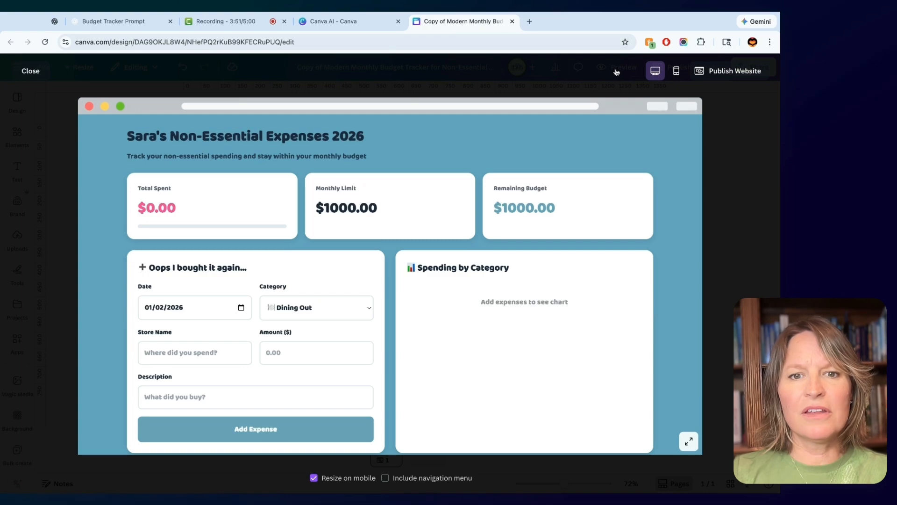
{"action": "scroll", "coordinate": [595, 278], "scroll_direction": "down", "scroll_amount": 5}
{"action": "scroll", "coordinate": [595, 279], "scroll_direction": "up", "scroll_amount": 5}
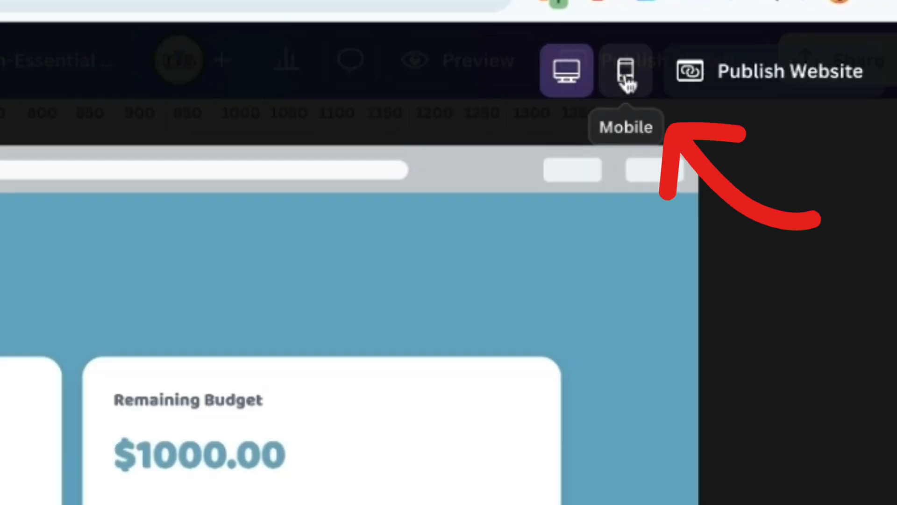
{"action": "left_click", "coordinate": [676, 71]}
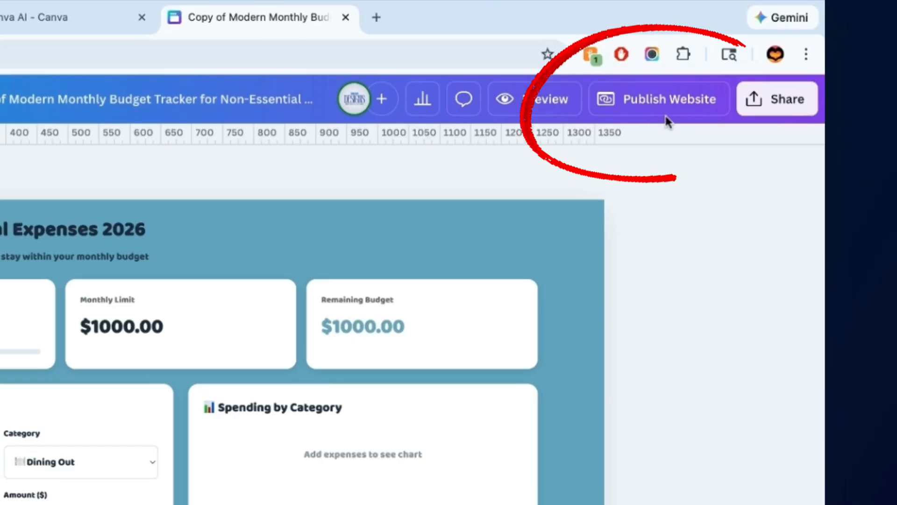
Step: Check the site address in the website's publishing options, then leave without publishing
{"action": "left_click", "coordinate": [673, 108]}
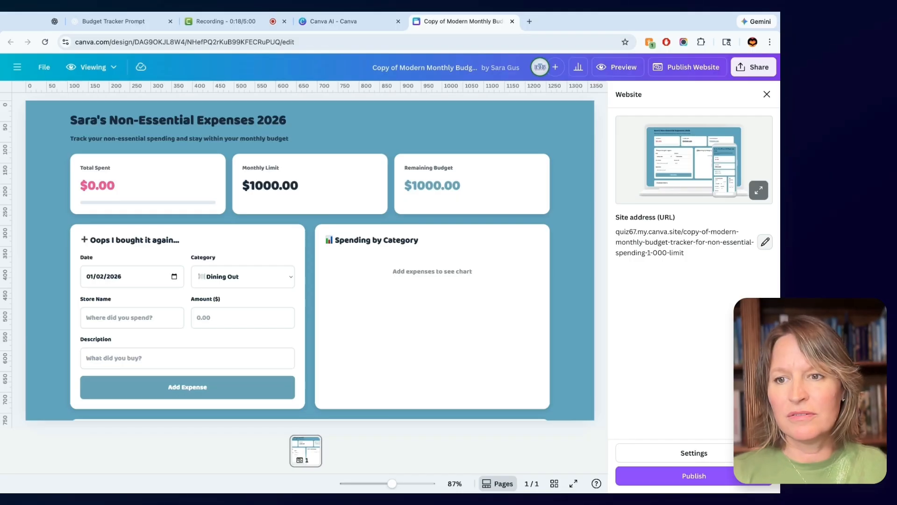
{"action": "left_click", "coordinate": [853, 394]}
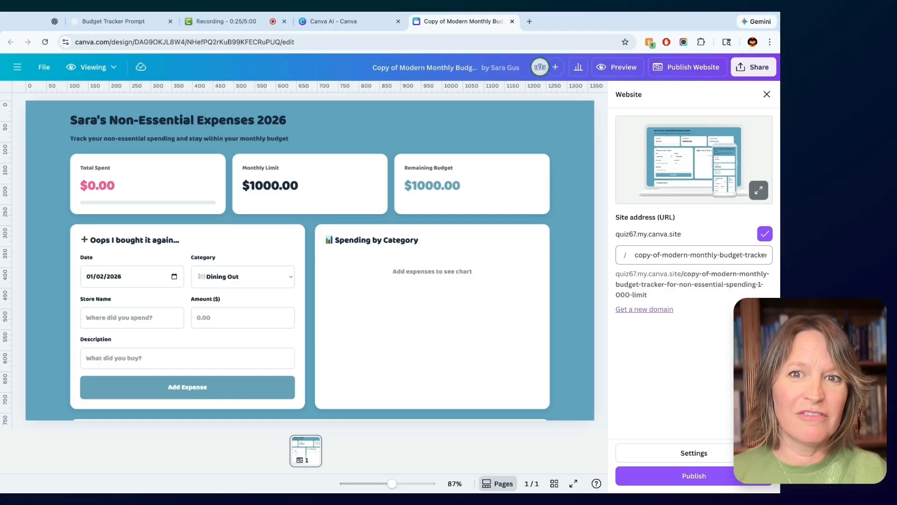
{"action": "left_click", "coordinate": [767, 94]}
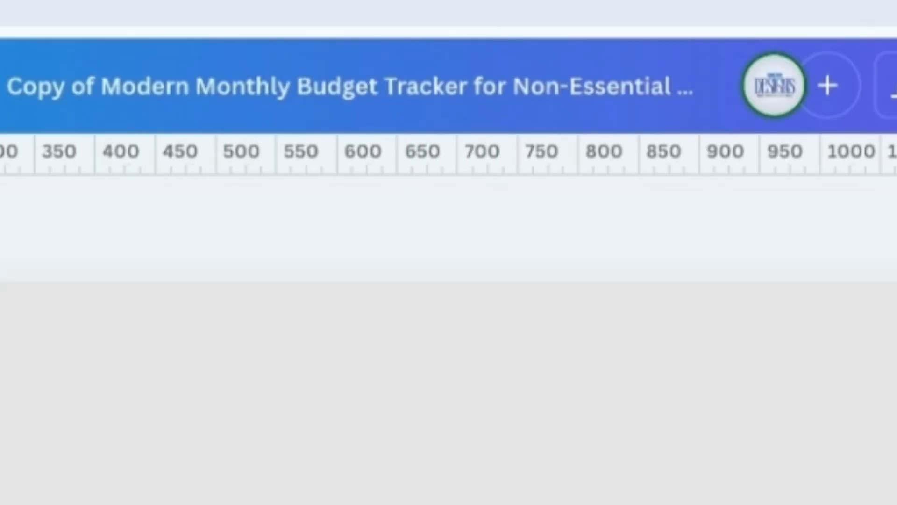
Step: Rename the design with the owner's first name in possessive form followed by "Non-Essential Expenses 2026"
{"action": "left_click", "coordinate": [387, 93]}
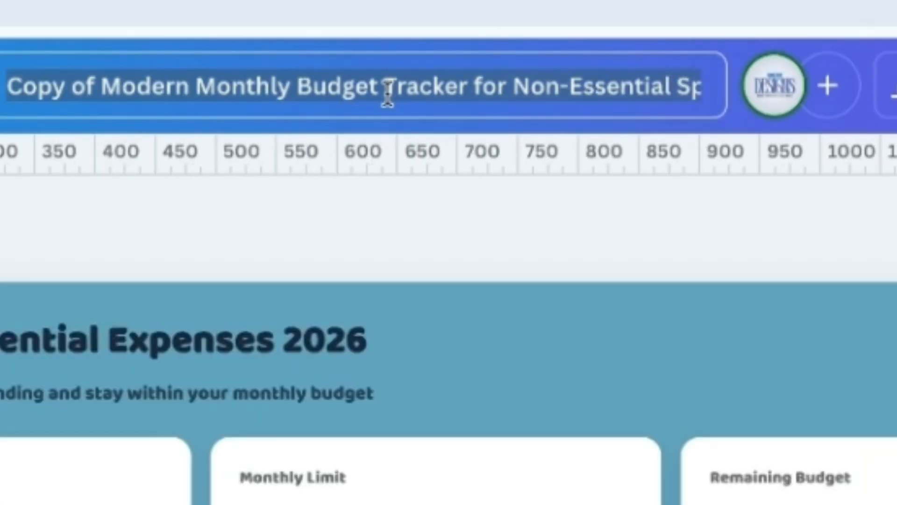
{"action": "type", "text": "Sara's Non-Essential Expenses 2026"}
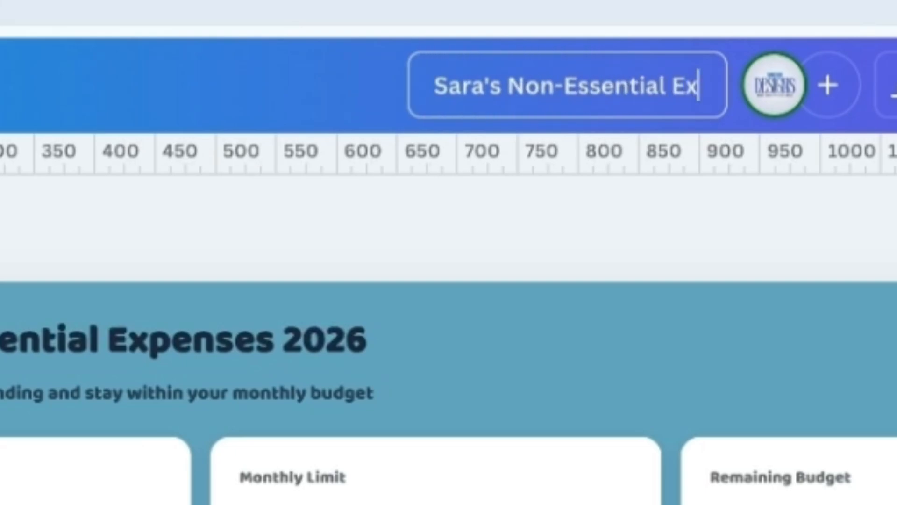
{"action": "key", "text": "Return"}
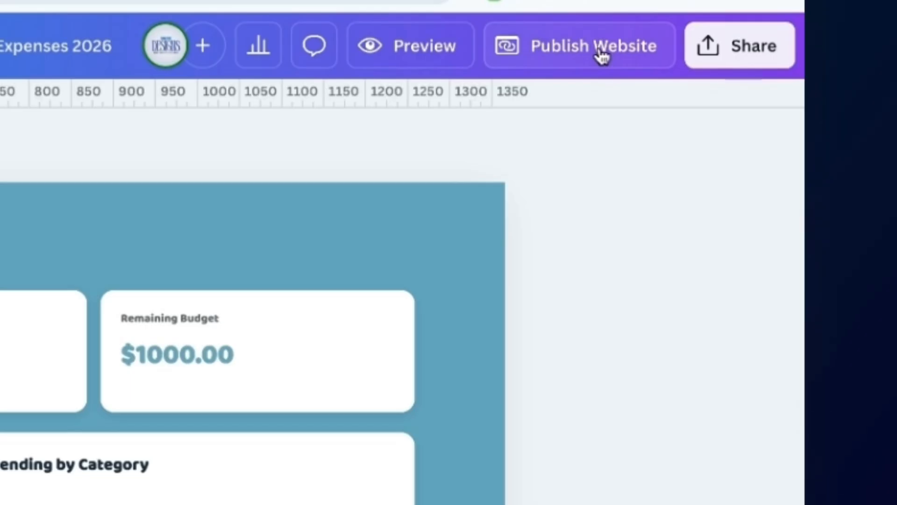
Step: Publish the website with the navigation menu off and Resize on mobile on, and open the live site
{"action": "left_click", "coordinate": [602, 56]}
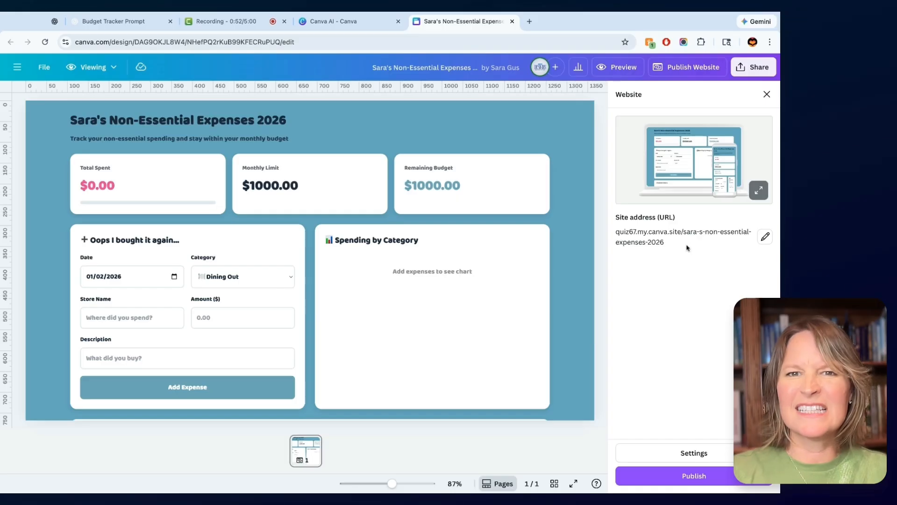
{"action": "left_click", "coordinate": [659, 452]}
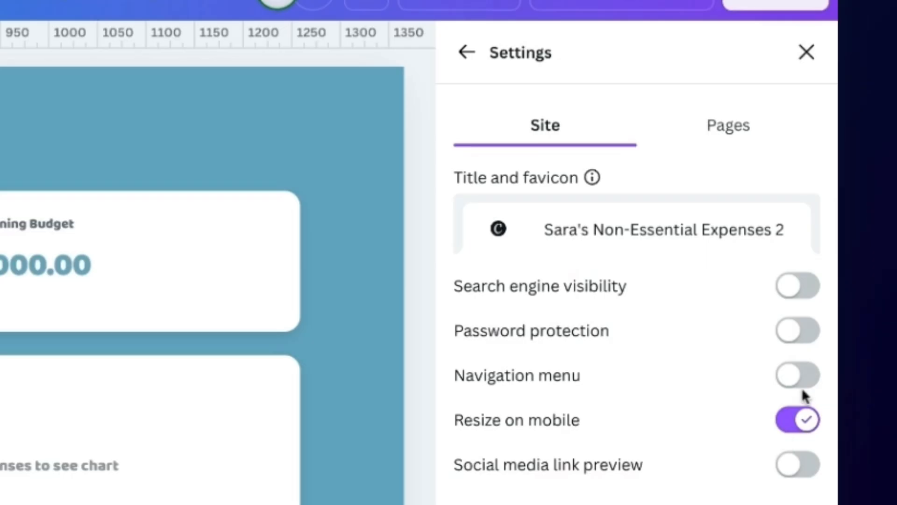
{"action": "left_click", "coordinate": [802, 386]}
{"action": "left_click", "coordinate": [788, 377]}
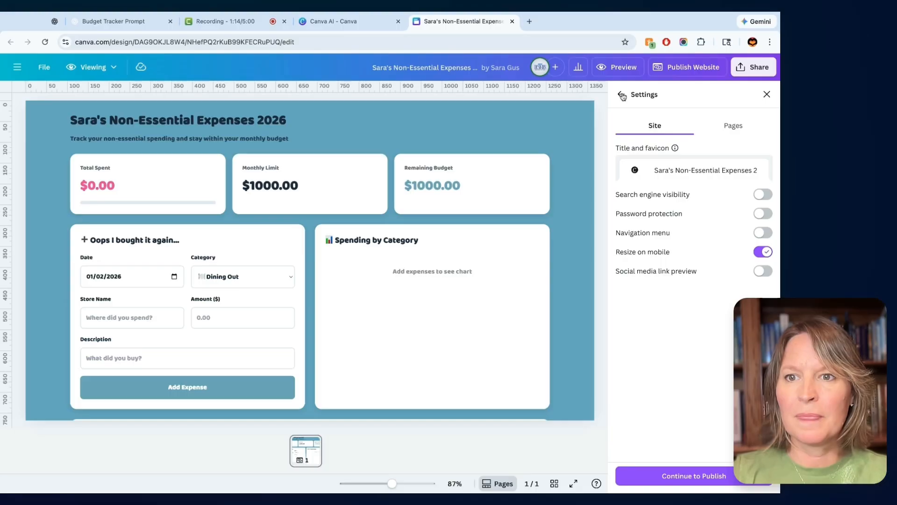
{"action": "left_click", "coordinate": [662, 473]}
{"action": "left_click", "coordinate": [662, 473]}
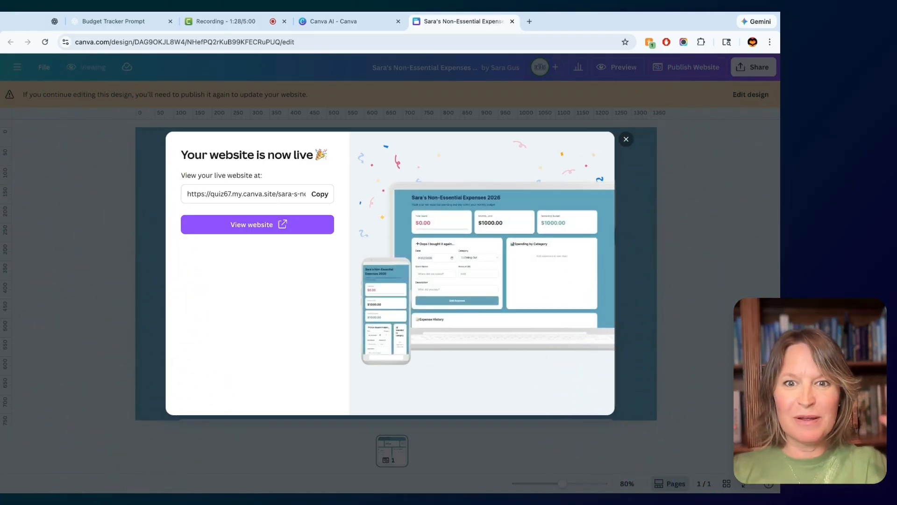
{"action": "left_click", "coordinate": [257, 224]}
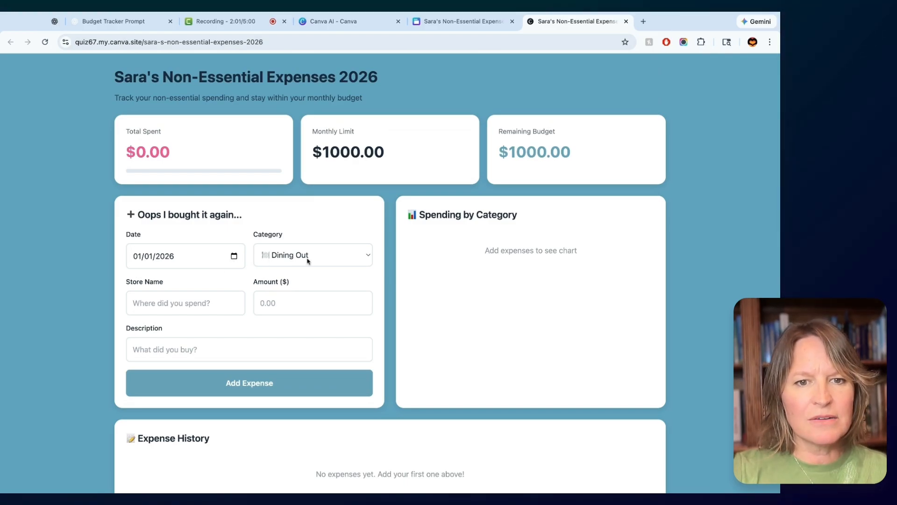
Step: Add a Shopping expense dated 01/01/2026 with store Anthropology, amount 100.00 and description Clothes
{"action": "left_click", "coordinate": [307, 256]}
{"action": "left_click", "coordinate": [172, 303]}
{"action": "type", "text": "A"}
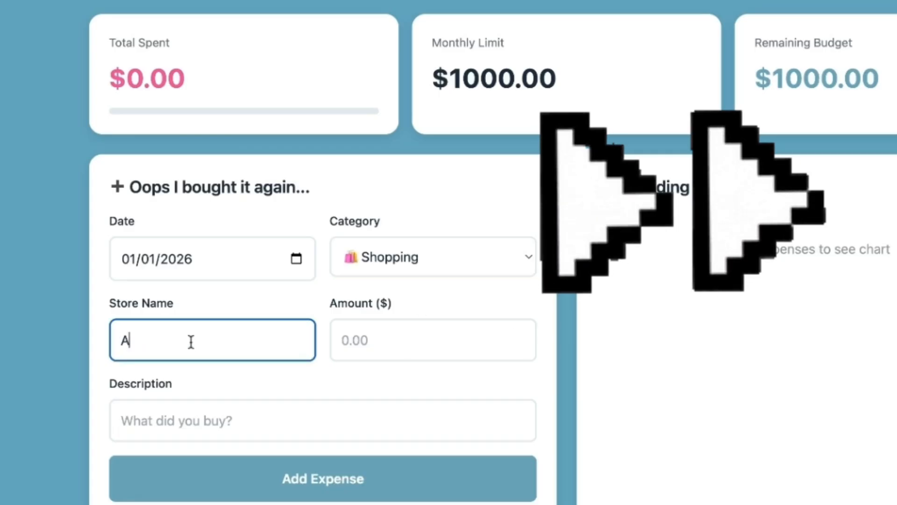
{"action": "type", "text": "nthropology"}
{"action": "left_click", "coordinate": [262, 302]}
{"action": "type", "text": "100.00"}
{"action": "key", "text": "Tab"}
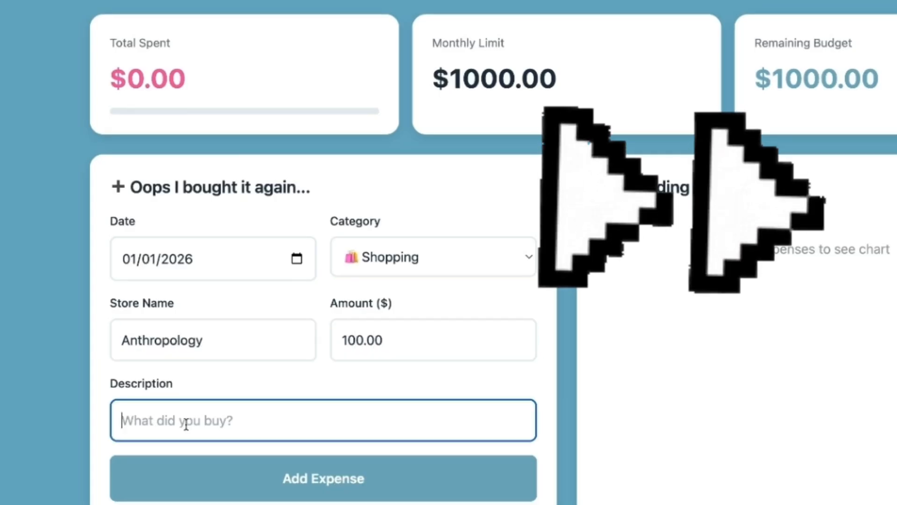
{"action": "type", "text": "Clothes"}
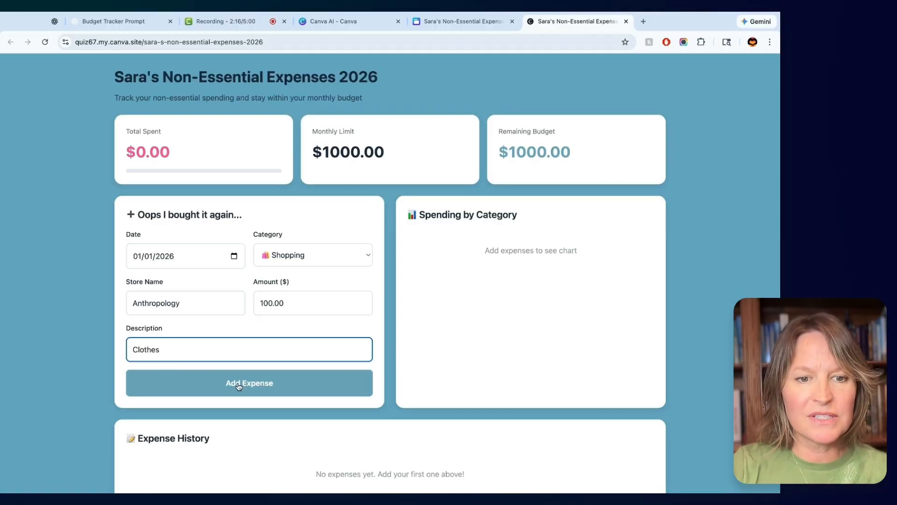
{"action": "left_click", "coordinate": [239, 384]}
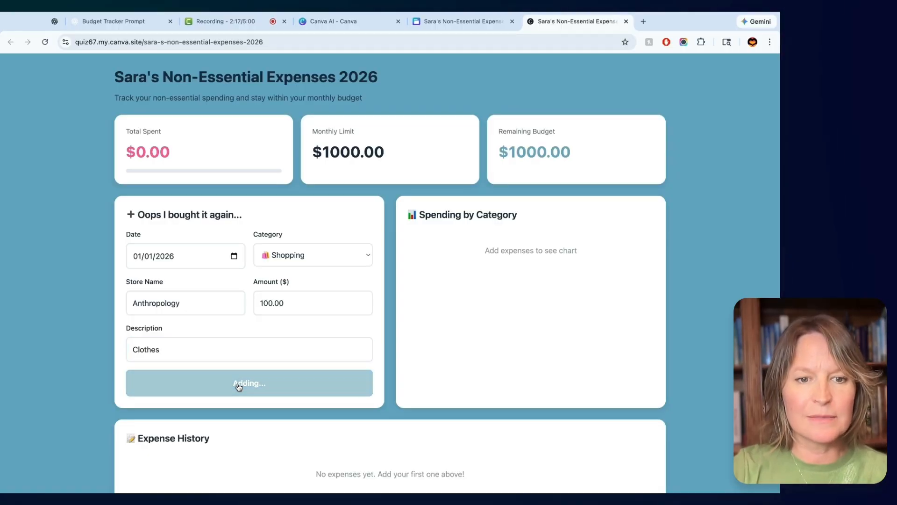
Step: Add a Coffee / Drinks expense dated 01/01/2026 with store Starbucks, amount 6.00 and description latte
{"action": "scroll", "coordinate": [238, 386], "scroll_direction": "down", "scroll_amount": 5}
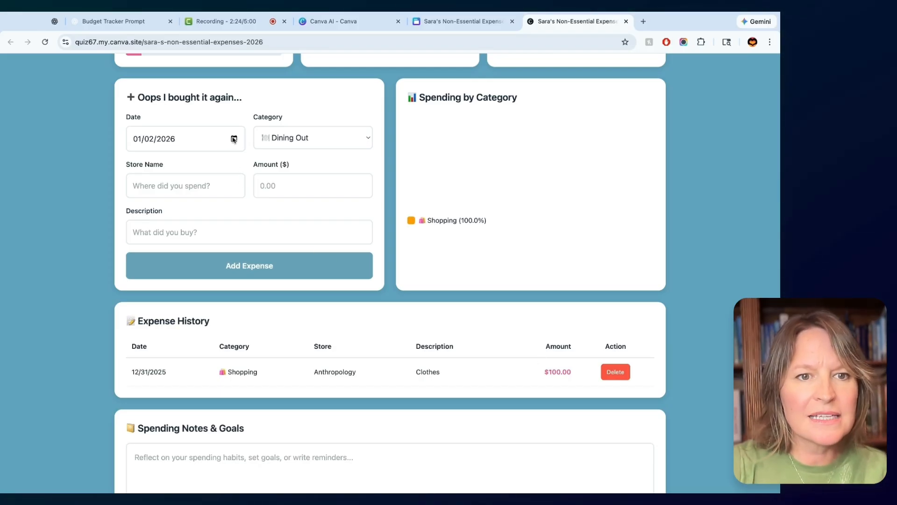
{"action": "left_click", "coordinate": [304, 138]}
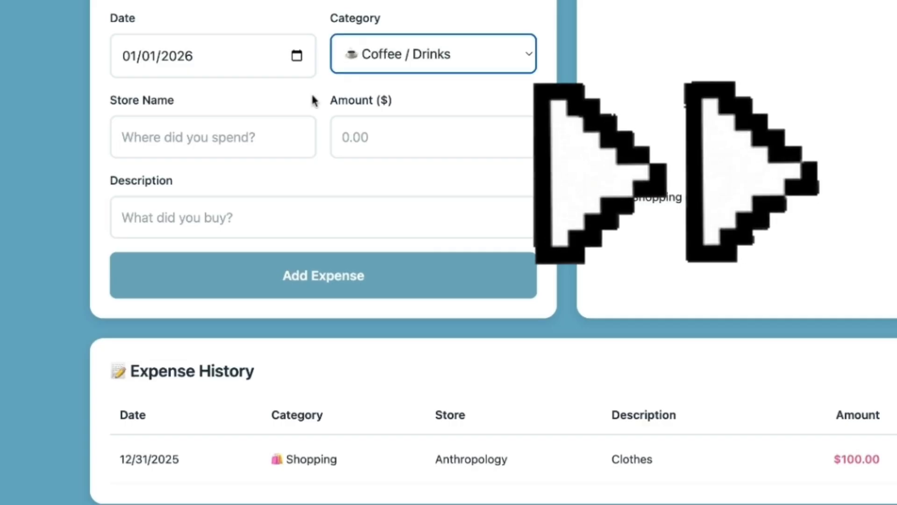
{"action": "left_click", "coordinate": [202, 185]}
{"action": "type", "text": "Starbucks"}
{"action": "left_click", "coordinate": [291, 186]}
{"action": "type", "text": "6.00"}
{"action": "left_click", "coordinate": [219, 231]}
{"action": "type", "text": "latte"}
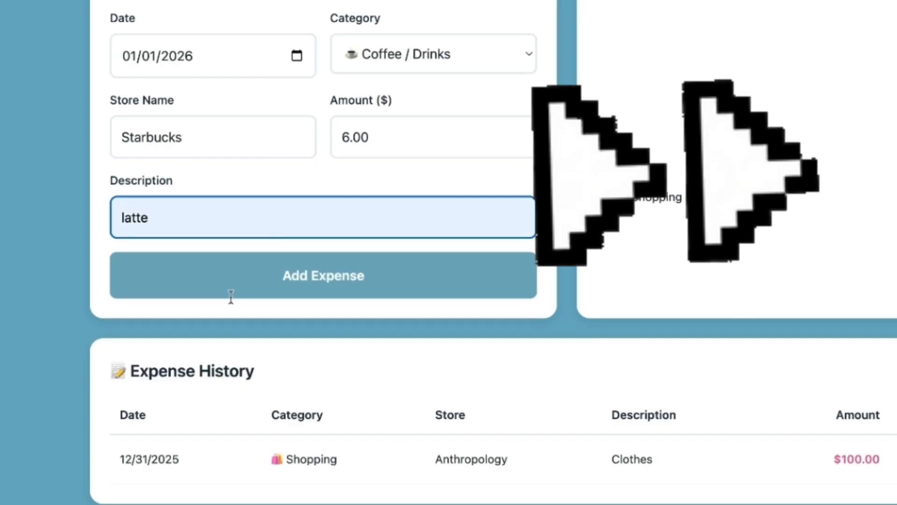
{"action": "left_click", "coordinate": [256, 291]}
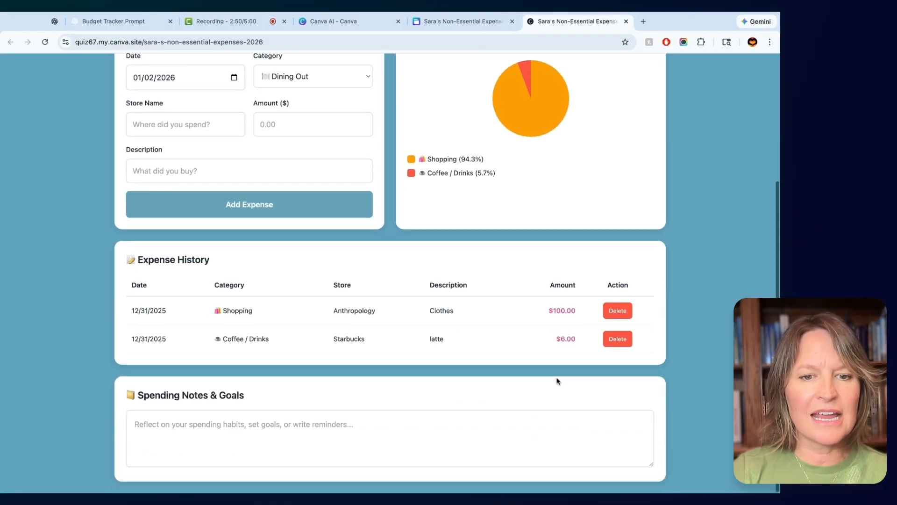
Step: Write "Don't spend too much!!!" in the Spending Notes & Goals section
{"action": "left_click", "coordinate": [267, 424]}
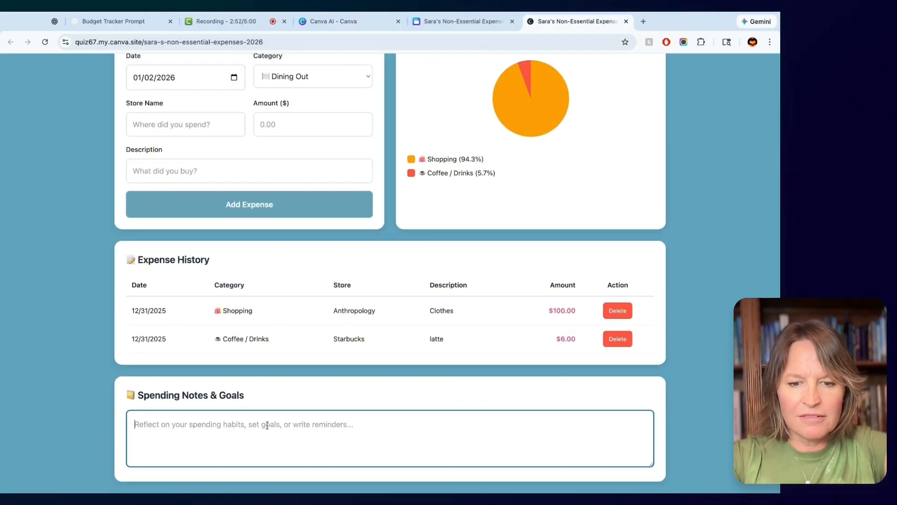
{"action": "type", "text": "Don't spend too much!!!"}
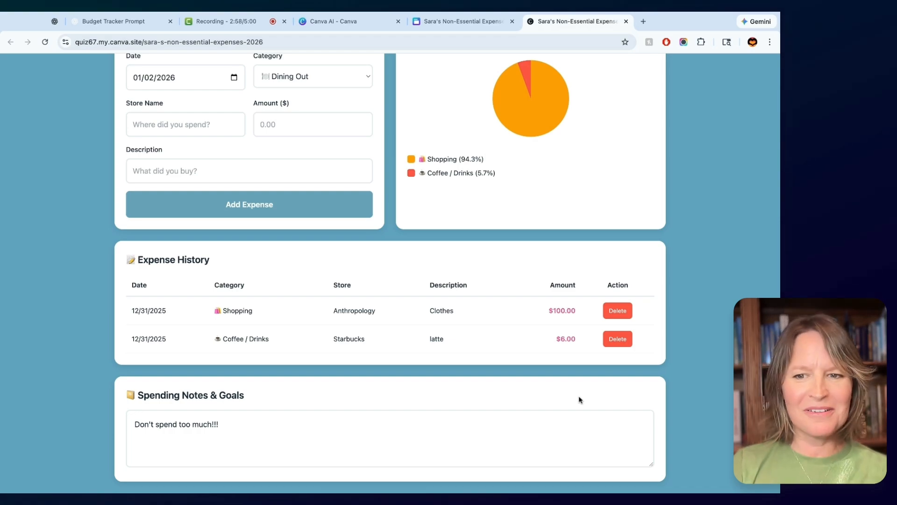
{"action": "scroll", "coordinate": [579, 400], "scroll_direction": "up", "scroll_amount": 4}
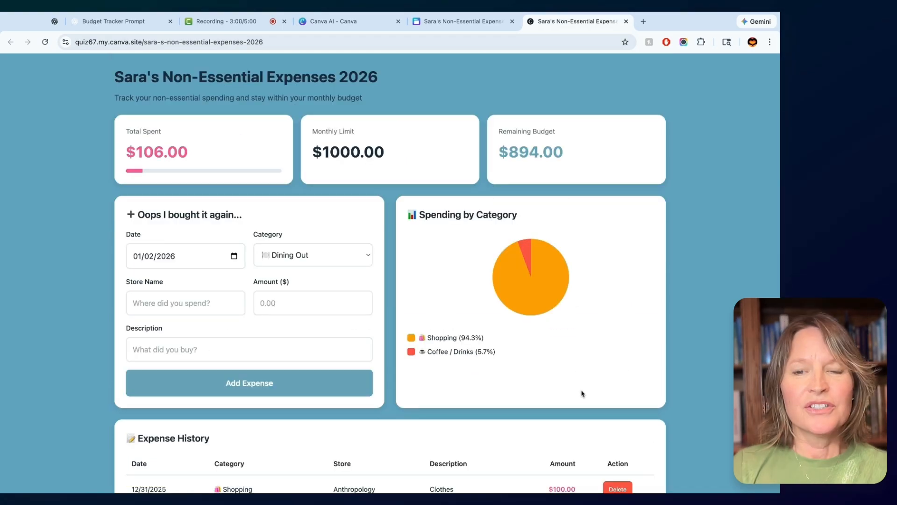
Step: Return to the website design, dismiss the publishing confirmation and resume editing the design
{"action": "left_click", "coordinate": [460, 21]}
{"action": "left_click", "coordinate": [624, 140]}
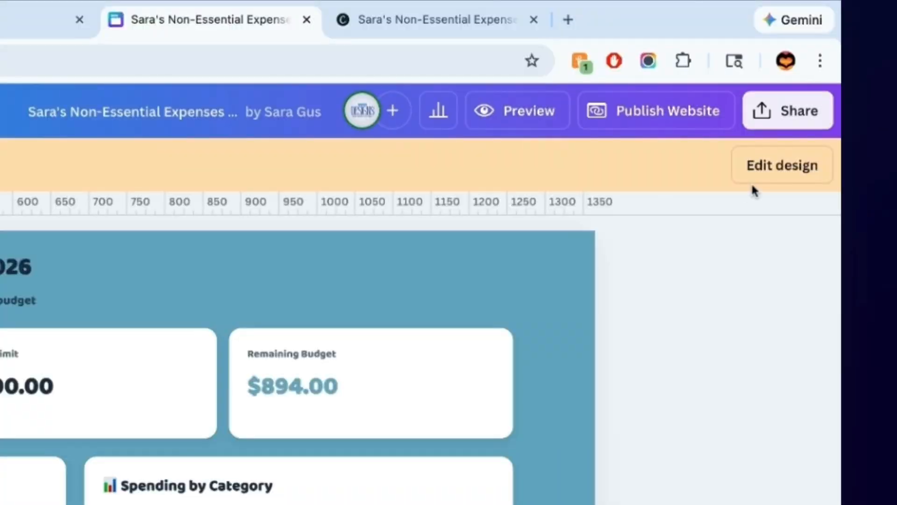
{"action": "left_click", "coordinate": [743, 97]}
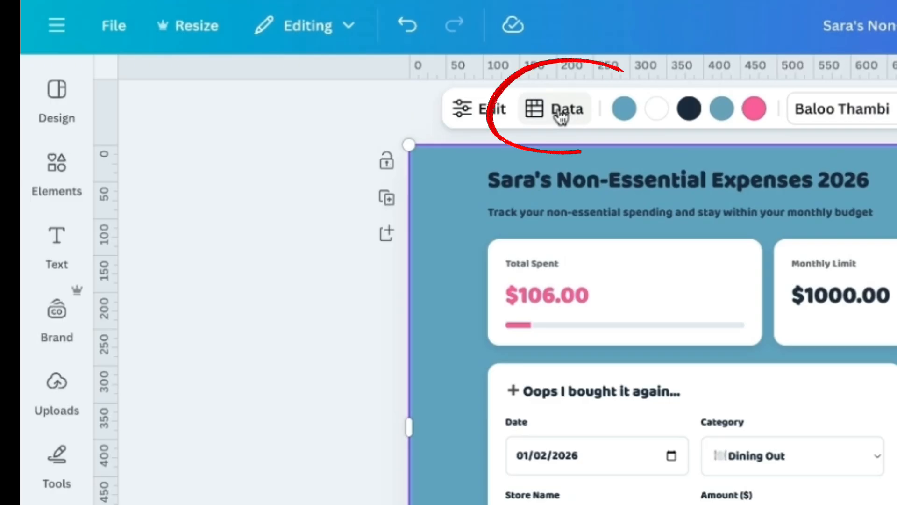
Step: Open the Canva Sheet connected to the tracker and examine the logged expense rows
{"action": "left_click", "coordinate": [255, 107]}
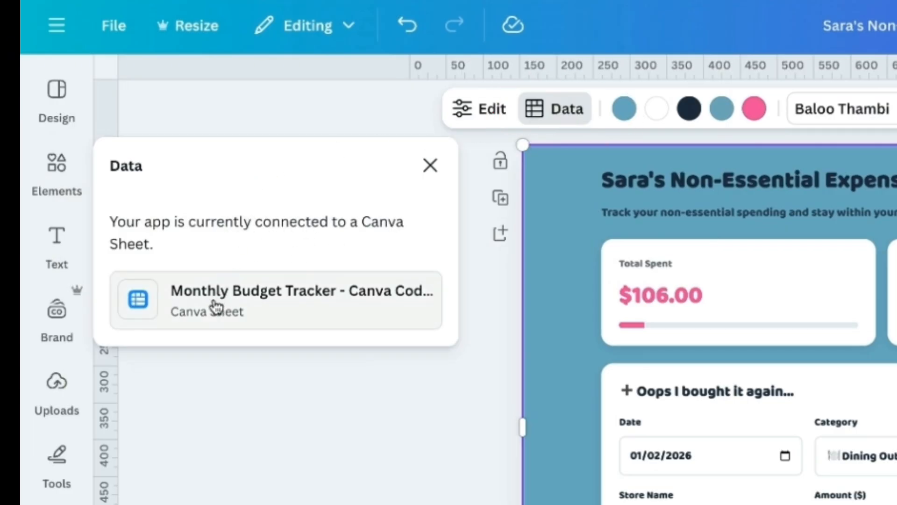
{"action": "left_click", "coordinate": [287, 307]}
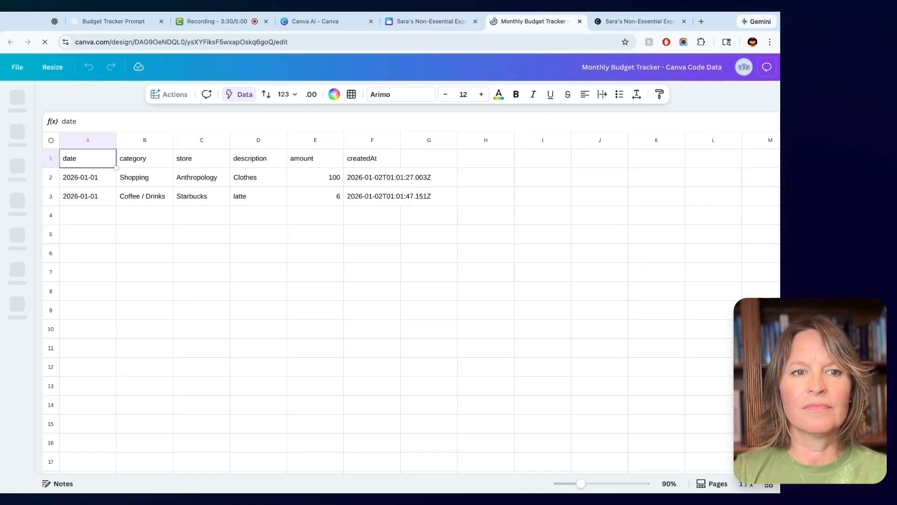
{"action": "left_click", "coordinate": [170, 216]}
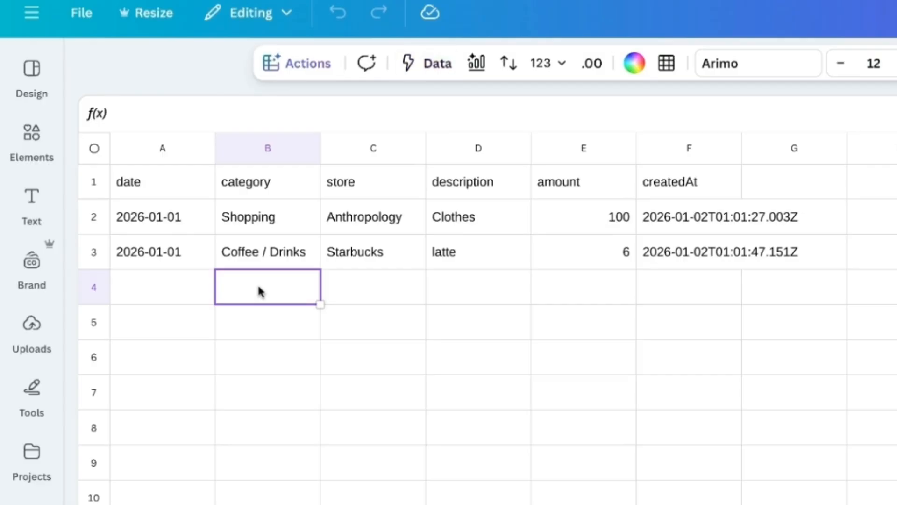
Step: Fill header cells A1 to F1 with light grey and autofit the createdAt column to its contents
{"action": "left_click", "coordinate": [87, 157]}
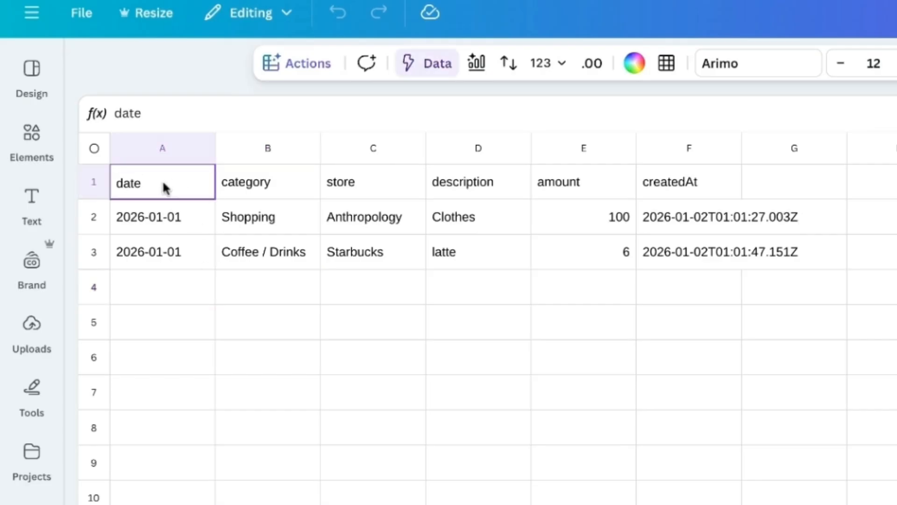
{"action": "key", "text": "shift+Right"}
{"action": "key", "text": "shift+Right"}
{"action": "key", "text": "shift+Right"}
{"action": "key", "text": "shift+Right"}
{"action": "key", "text": "shift+Right"}
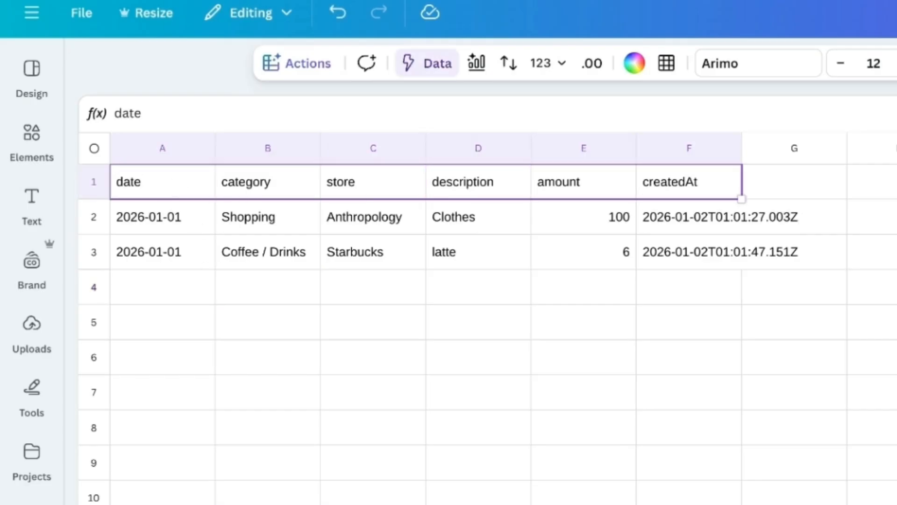
{"action": "left_click", "coordinate": [634, 63]}
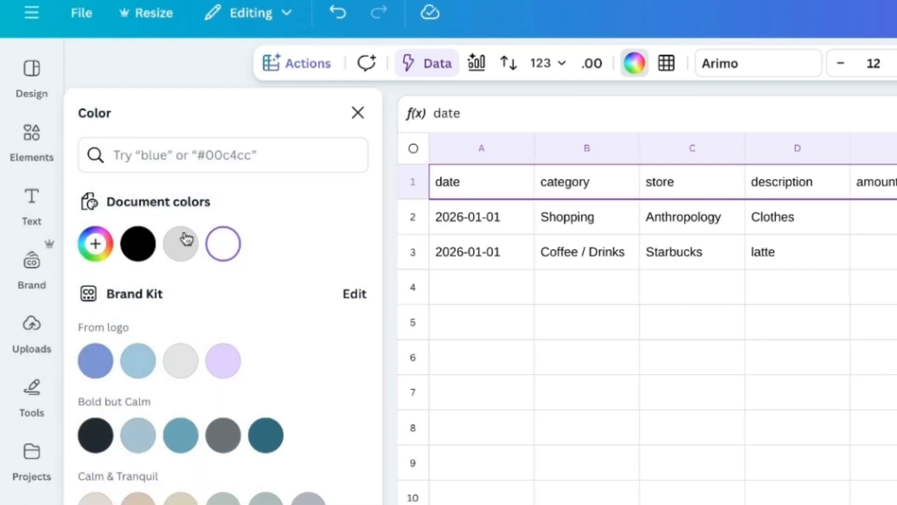
{"action": "left_click", "coordinate": [186, 244]}
{"action": "left_click", "coordinate": [533, 346]}
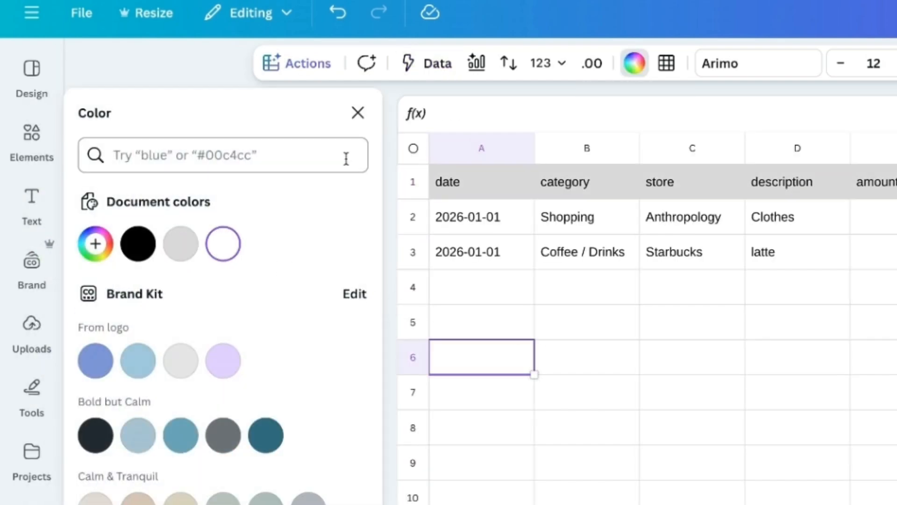
{"action": "left_click", "coordinate": [357, 123]}
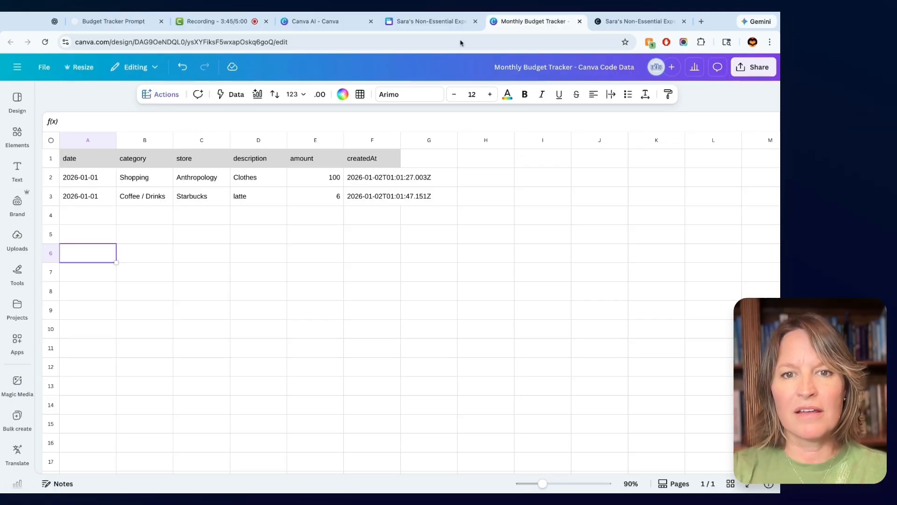
{"action": "double_click", "coordinate": [401, 141]}
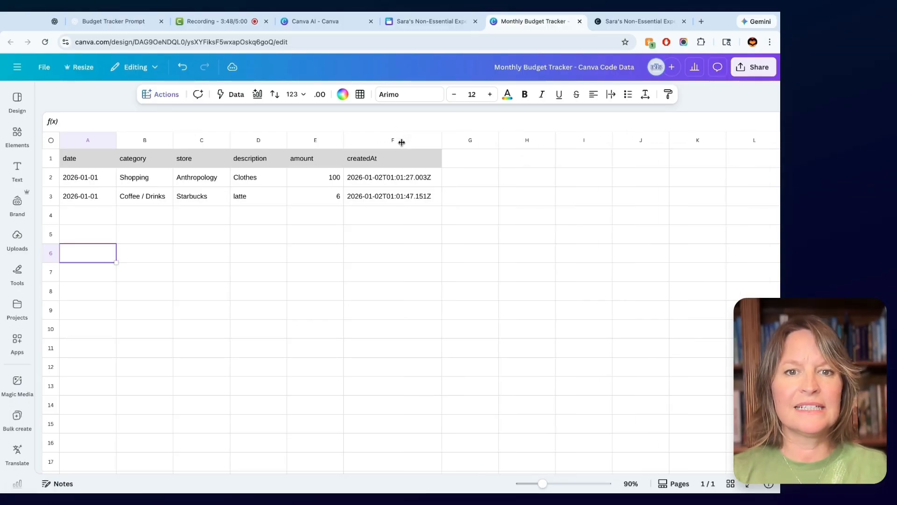
{"action": "left_click", "coordinate": [264, 185]}
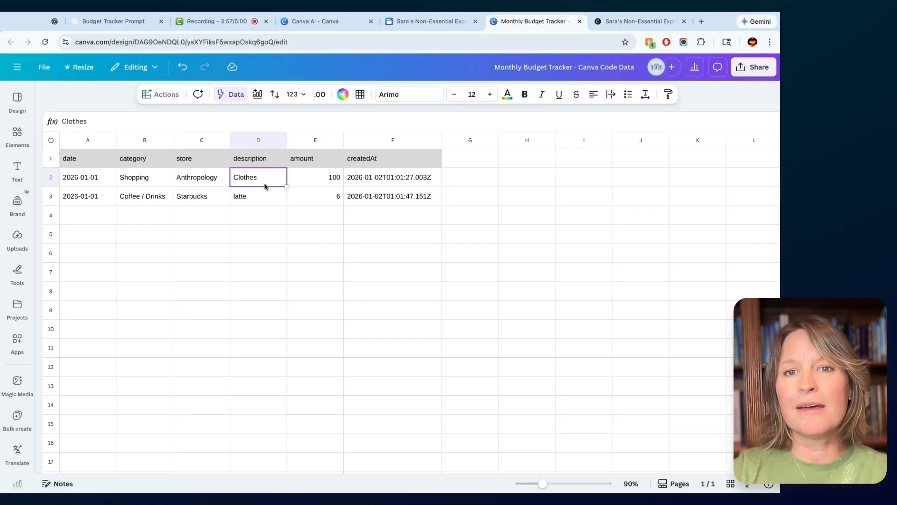
Step: Switch to the published tracker website and delete the Starbucks latte expense from Expense History
{"action": "left_click", "coordinate": [617, 22]}
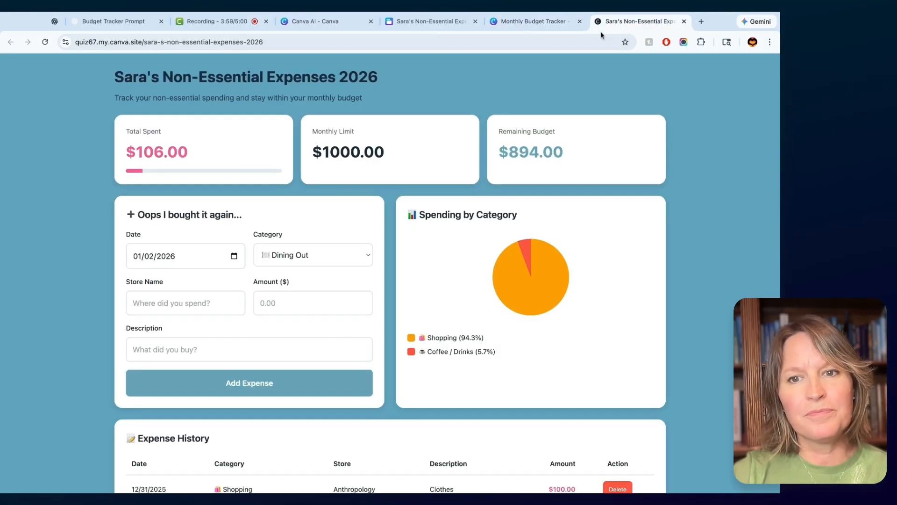
{"action": "scroll", "coordinate": [449, 311], "scroll_direction": "down", "scroll_amount": 3}
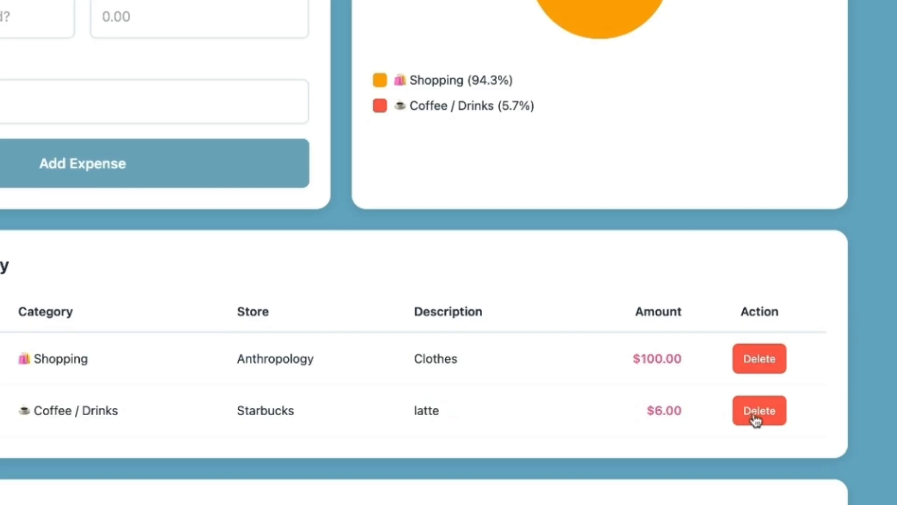
{"action": "left_click", "coordinate": [756, 420]}
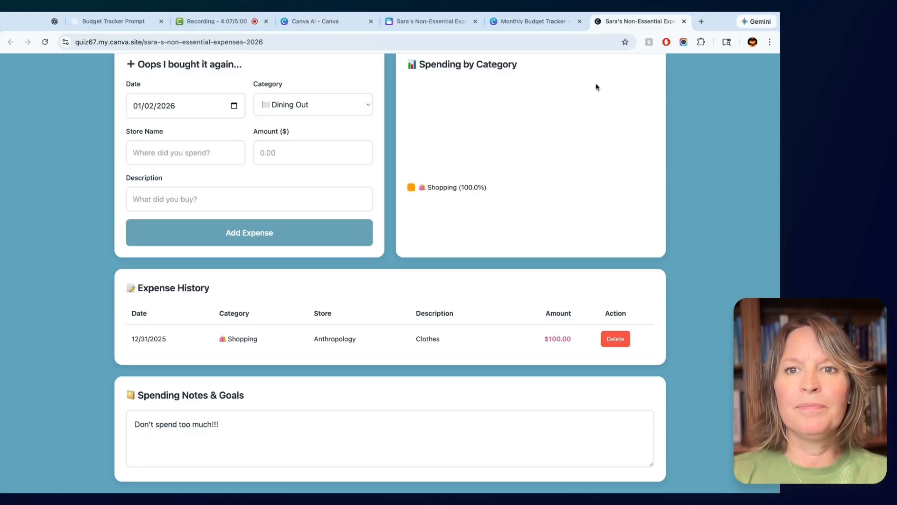
Step: Return to the connected Canva Sheet and refresh its data from the Canva Code source
{"action": "left_click", "coordinate": [550, 22]}
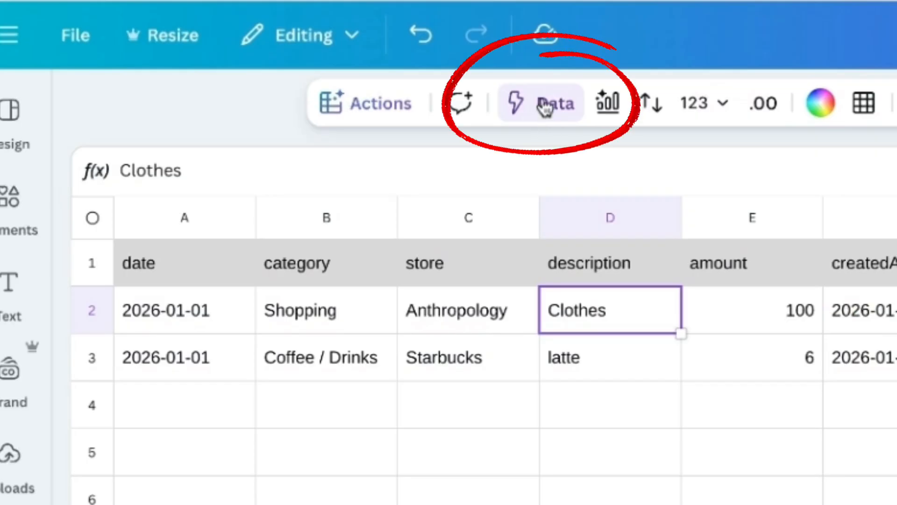
{"action": "left_click", "coordinate": [545, 107]}
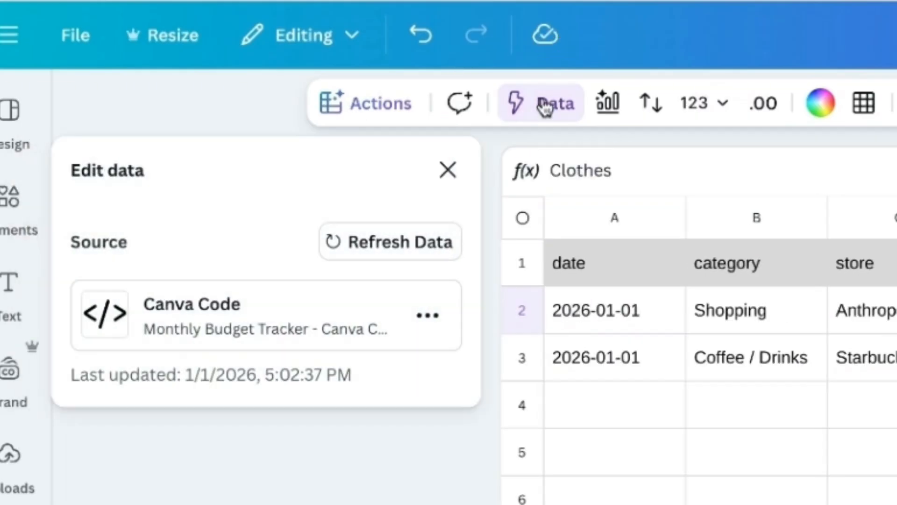
{"action": "left_click", "coordinate": [374, 250]}
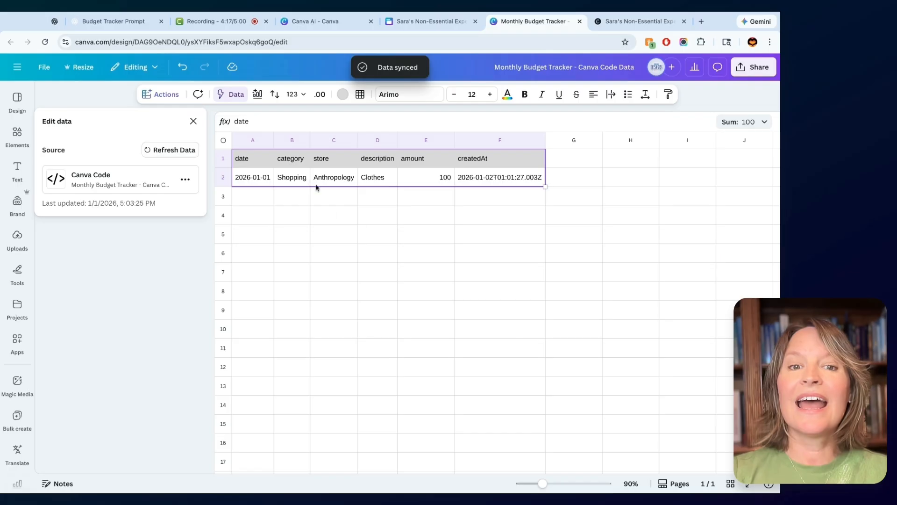
{"action": "left_click", "coordinate": [330, 222]}
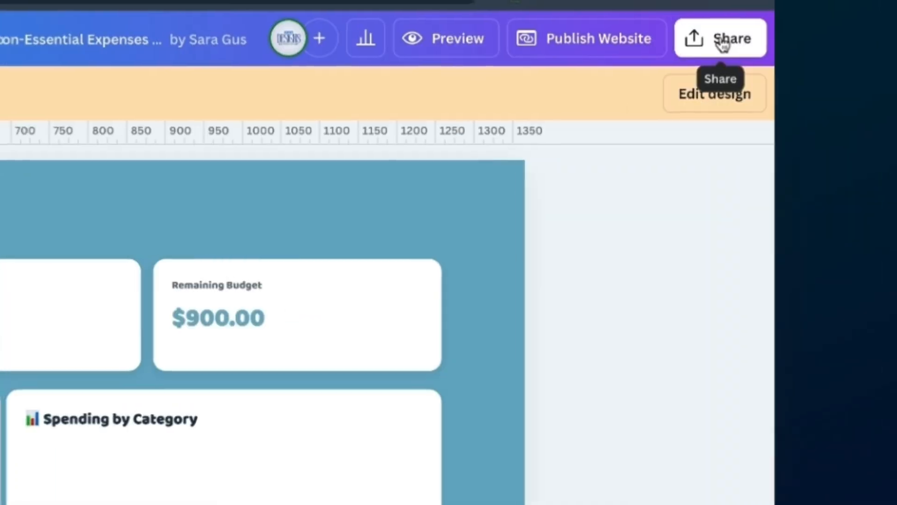
Step: Open the live tracker website through the design's website sharing details and select its full site address
{"action": "left_click", "coordinate": [722, 42]}
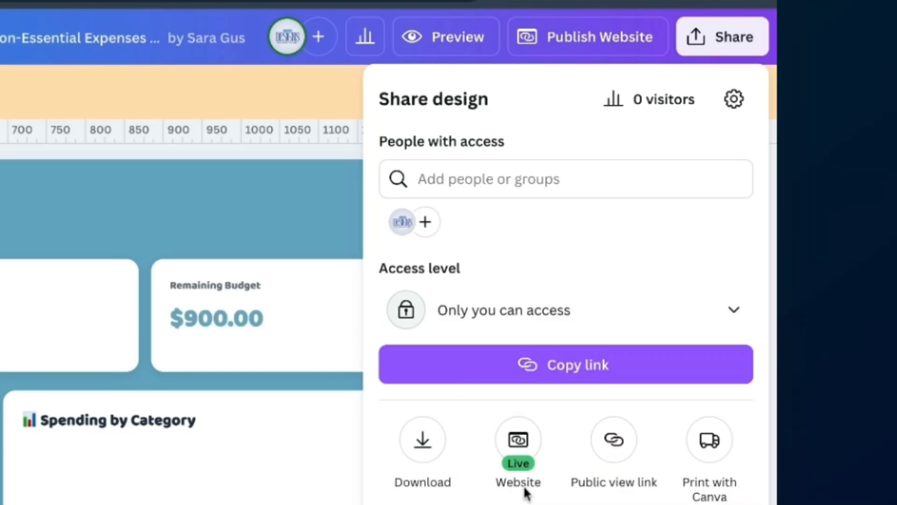
{"action": "left_click", "coordinate": [514, 441]}
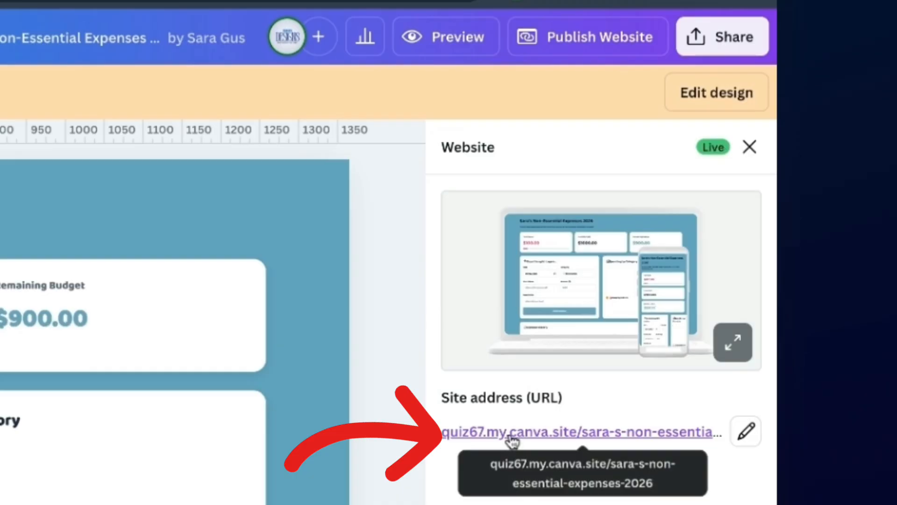
{"action": "left_click", "coordinate": [511, 438]}
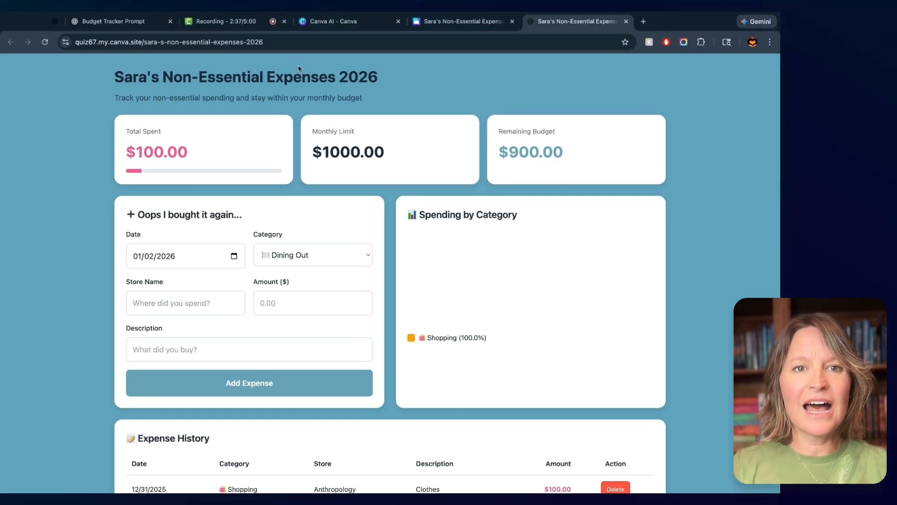
{"action": "left_click", "coordinate": [300, 41]}
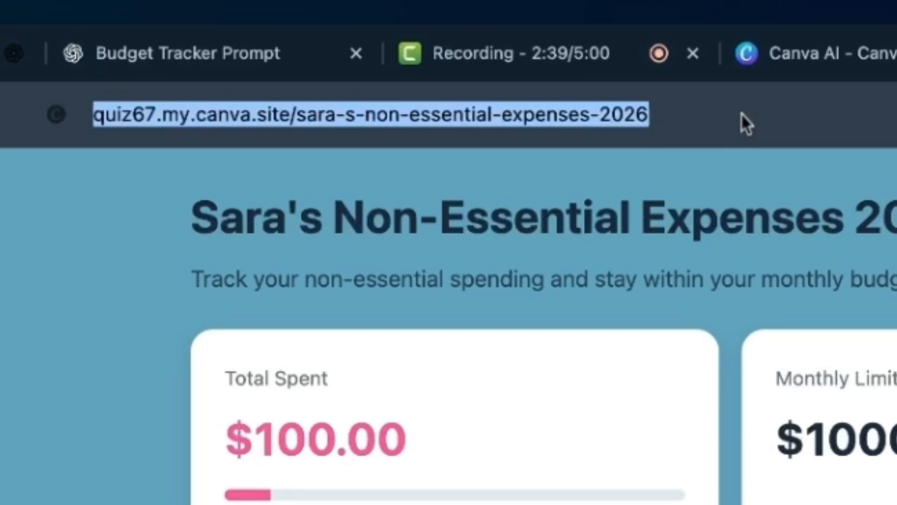